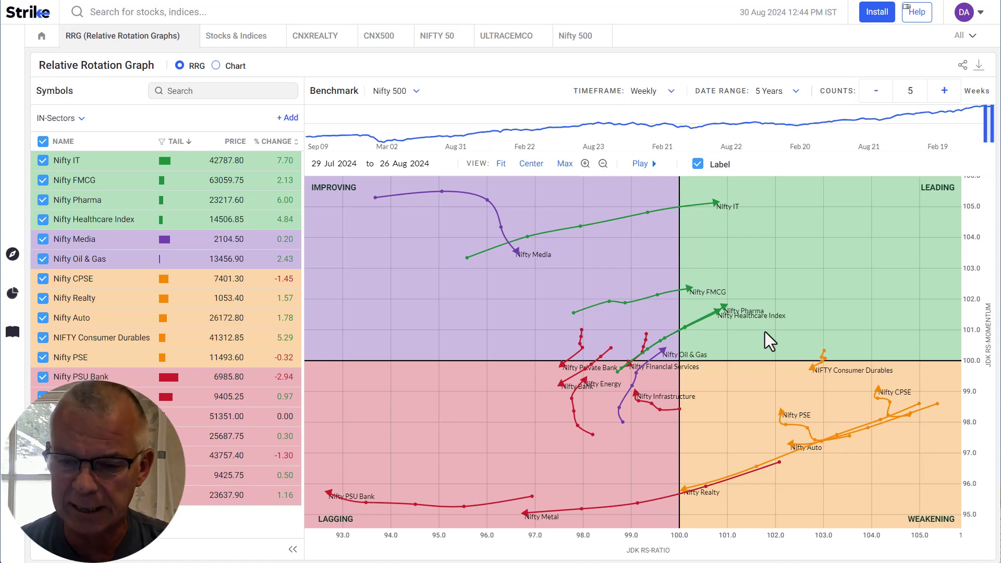
- Zoom the weekly sector RRG out so every sector tail fits with margin around it
mouse_move(670, 345)
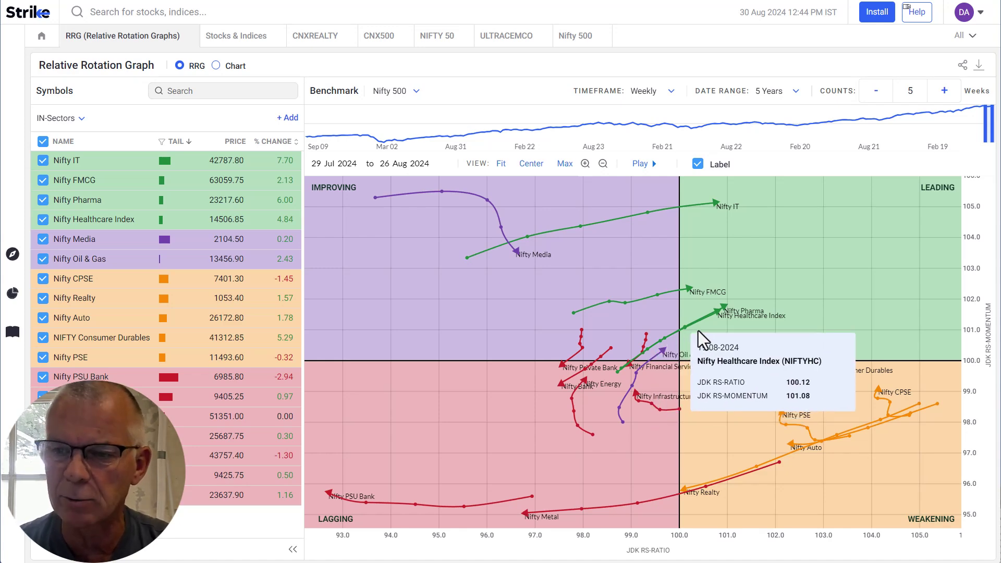
mouse_move(633, 361)
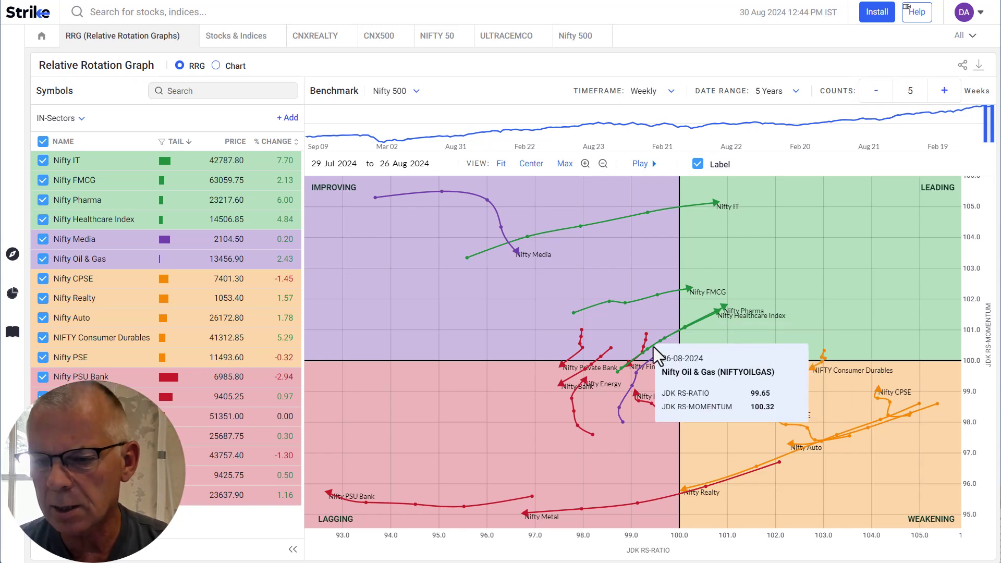
mouse_move(637, 333)
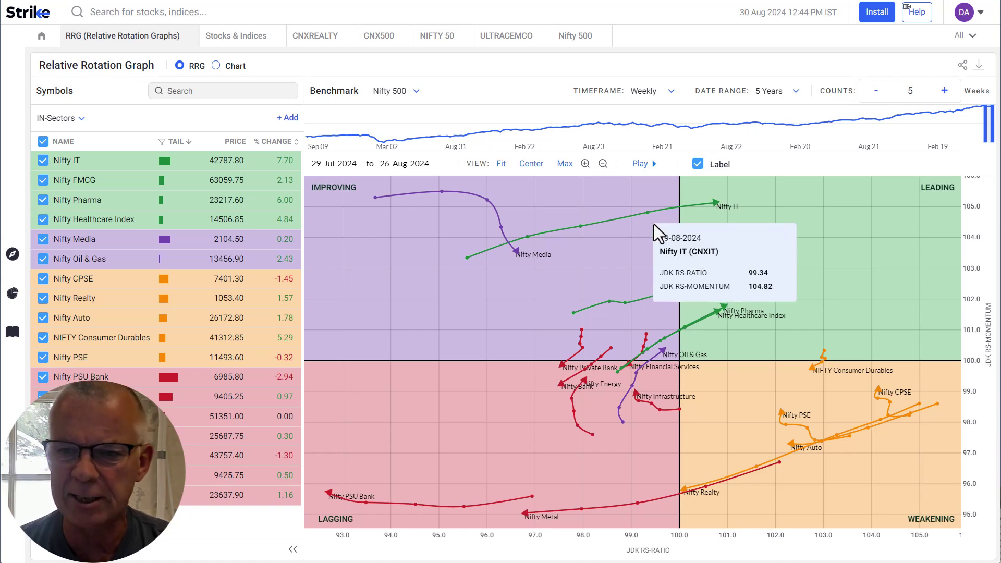
mouse_move(653, 219)
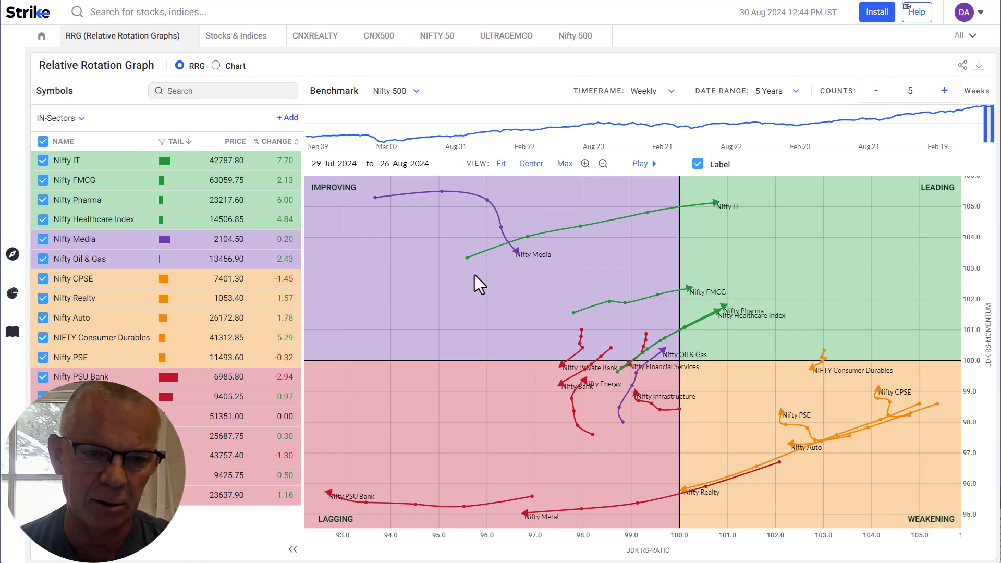
mouse_move(527, 239)
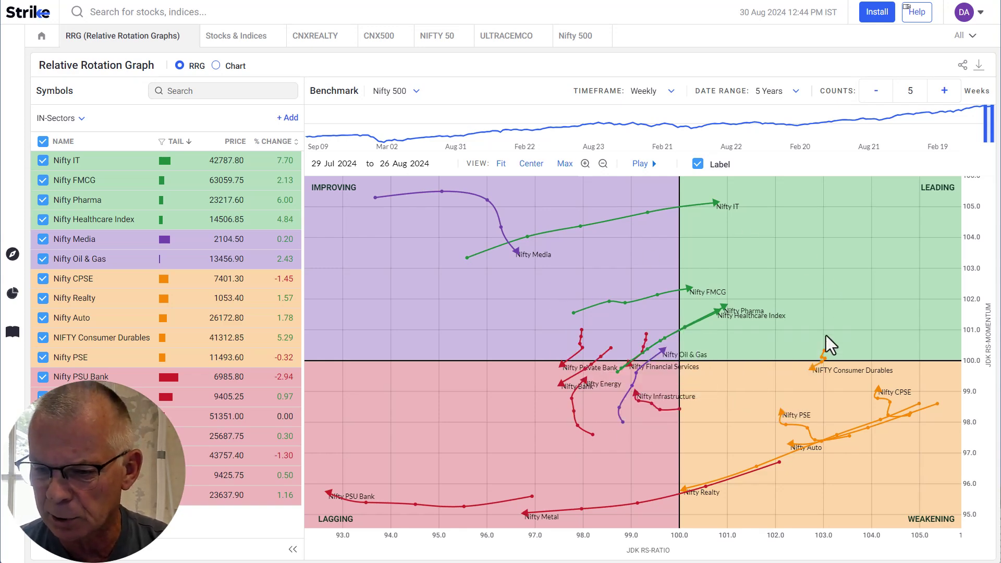
mouse_move(821, 373)
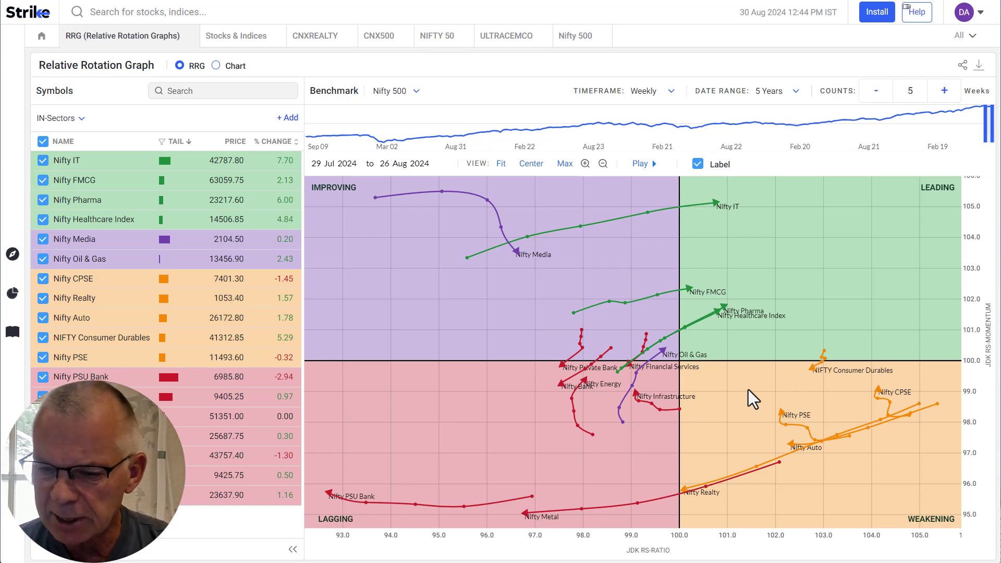
mouse_move(804, 446)
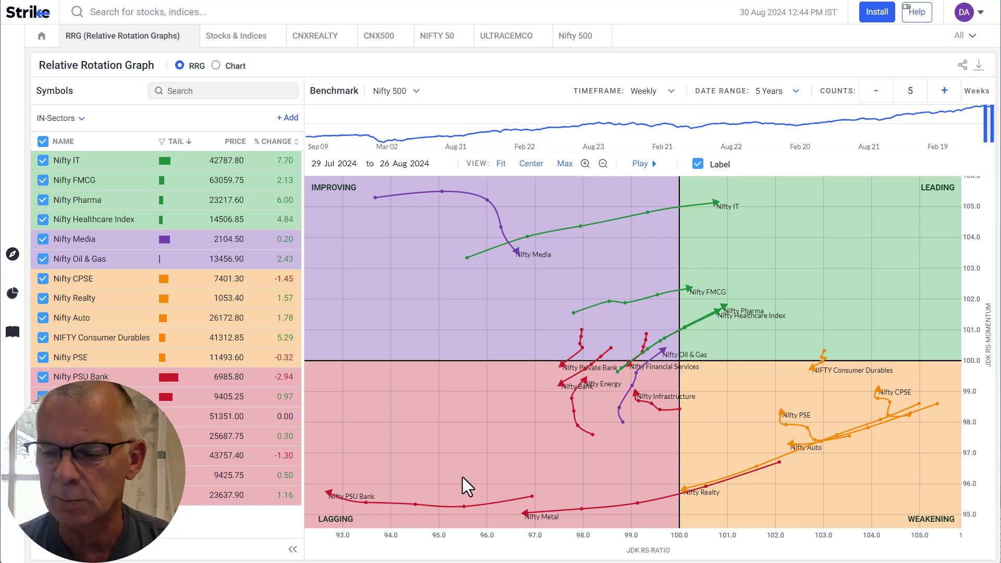
mouse_move(786, 422)
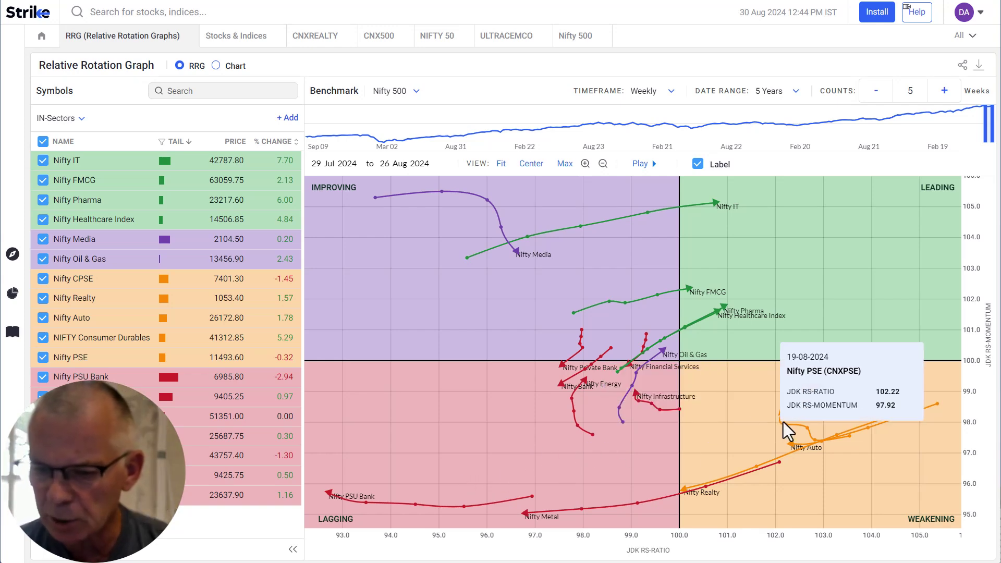
mouse_move(884, 413)
mouse_move(893, 430)
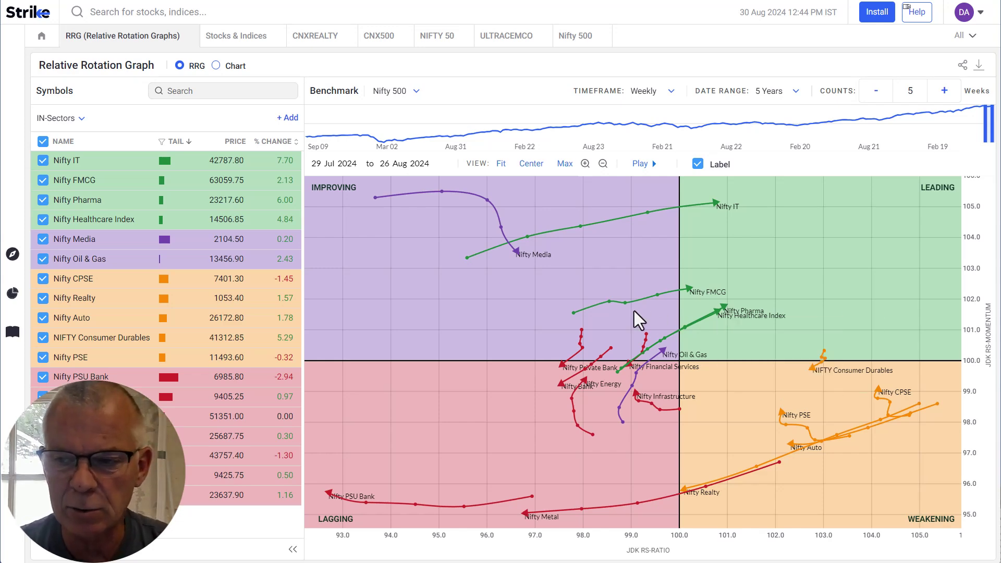
mouse_move(684, 335)
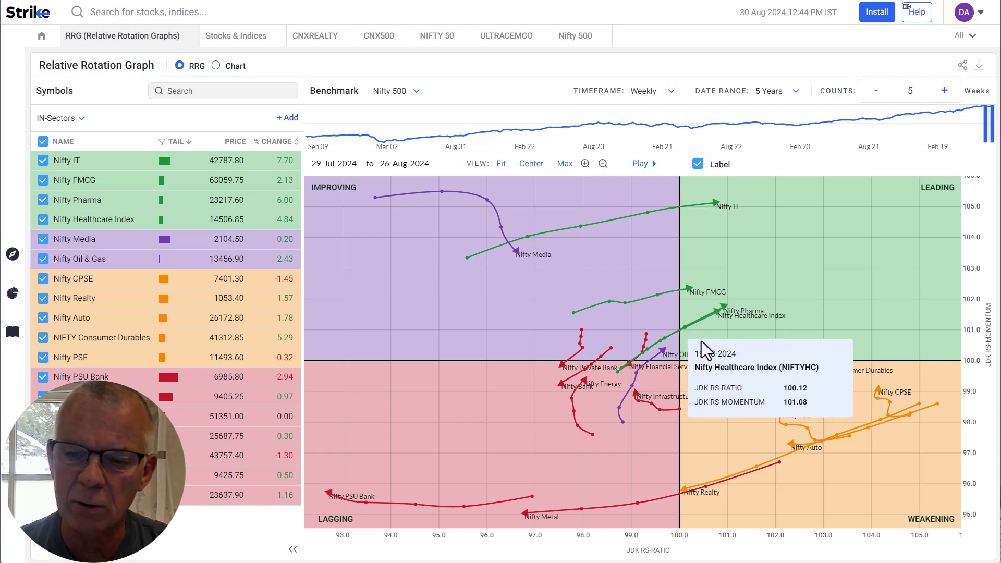
scroll(699, 340, down, 3)
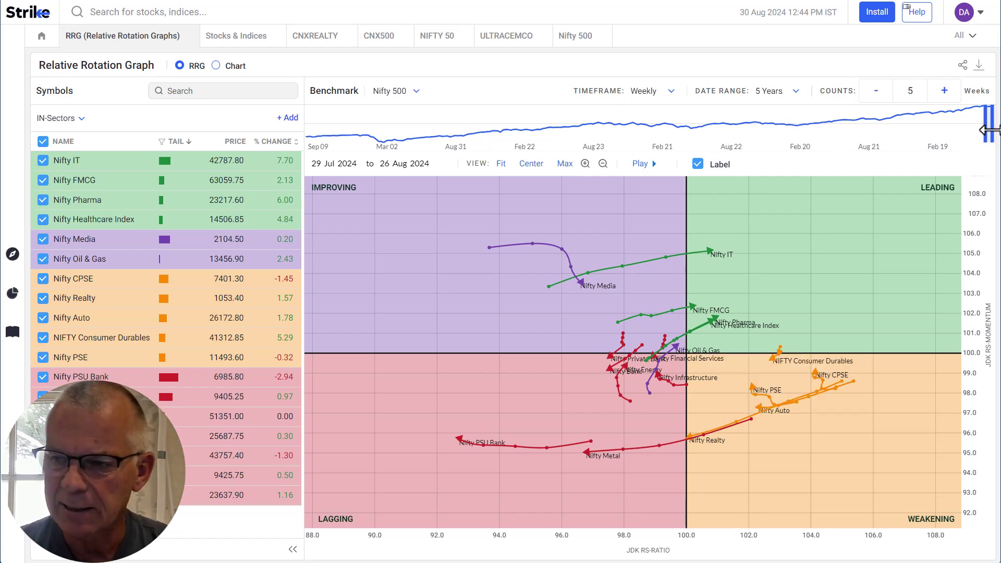
- Adjust the tail date window with the timeline range handle, ending on 26-08-2024
drag(987, 128, 987, 150)
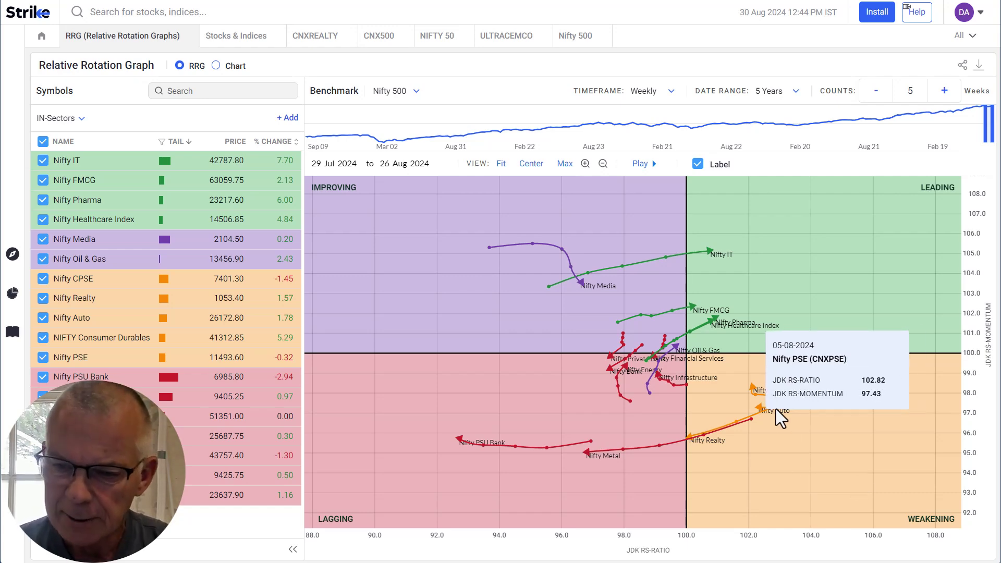
mouse_move(822, 390)
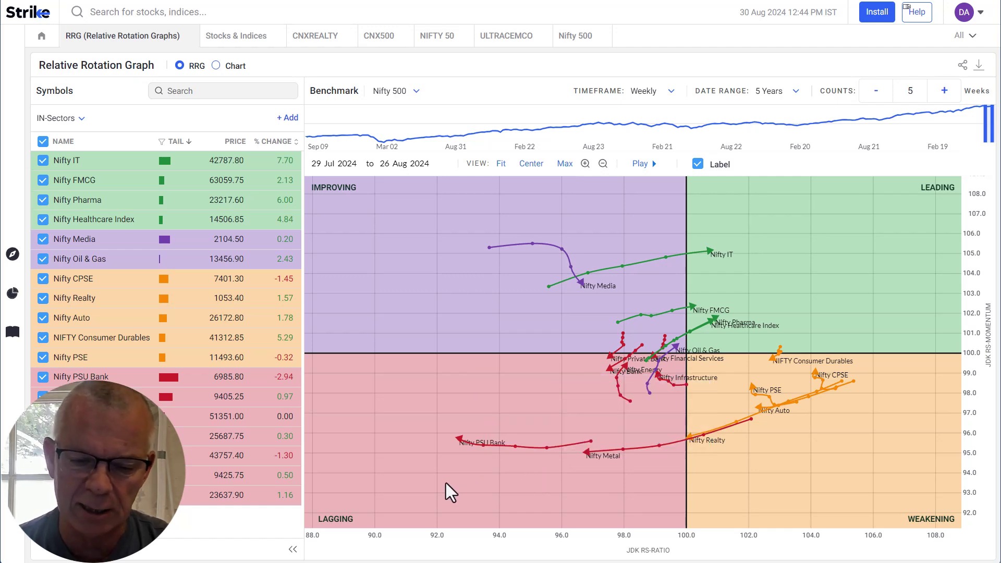
mouse_move(649, 404)
scroll(650, 404, up, 5)
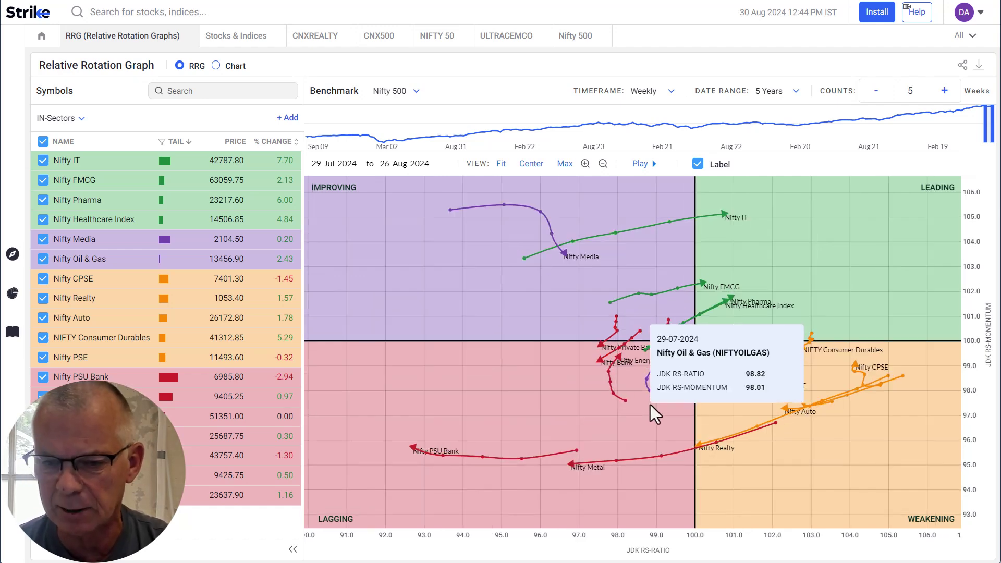
scroll(626, 419, up, 3)
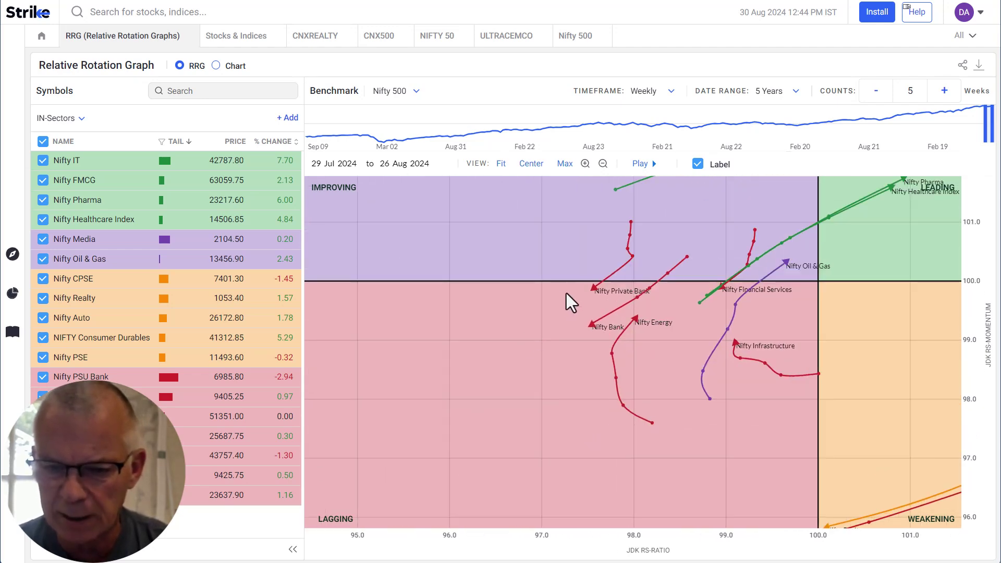
scroll(673, 320, up, 2)
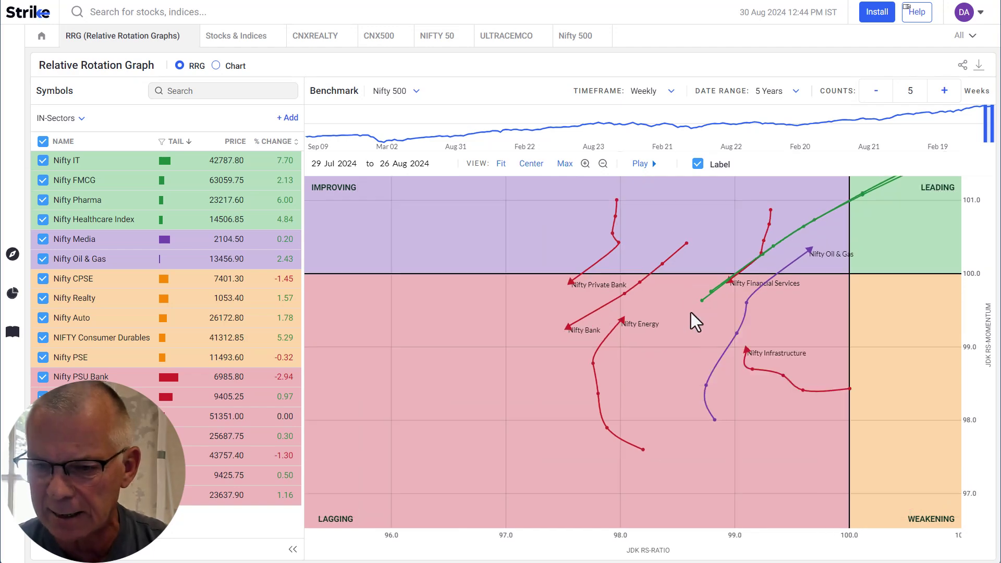
mouse_move(737, 286)
scroll(703, 344, down, 4)
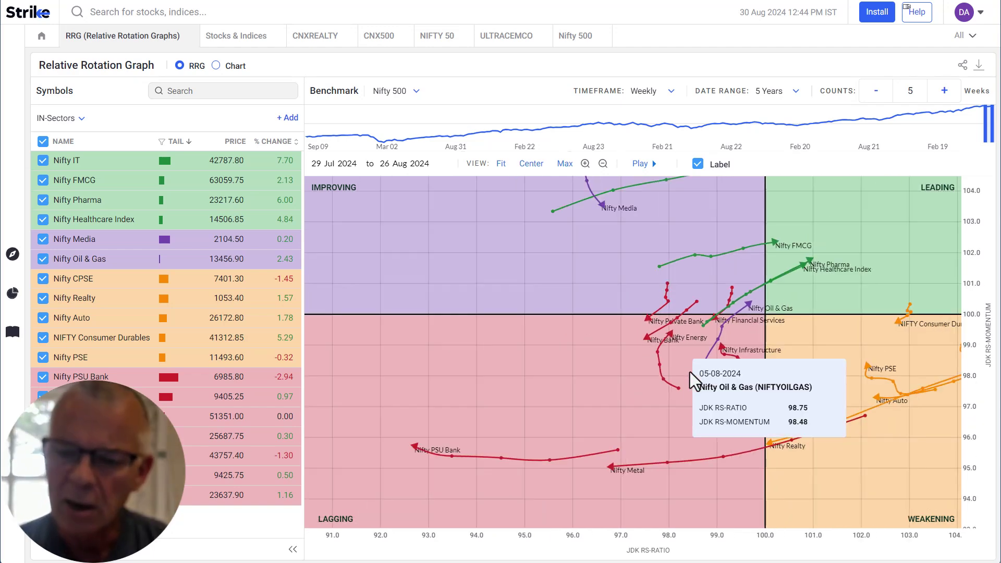
mouse_move(667, 383)
scroll(670, 390, down, 1)
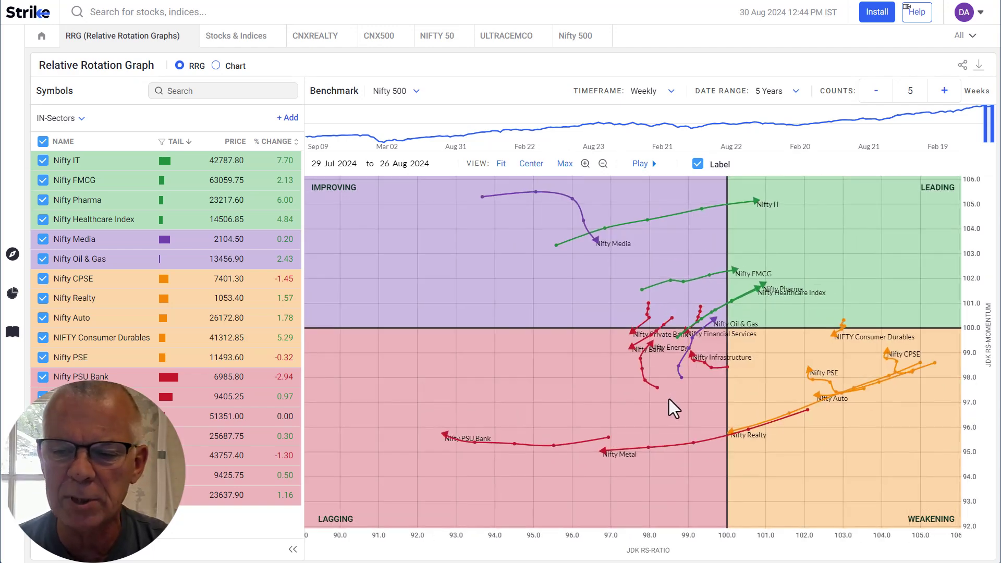
mouse_move(848, 400)
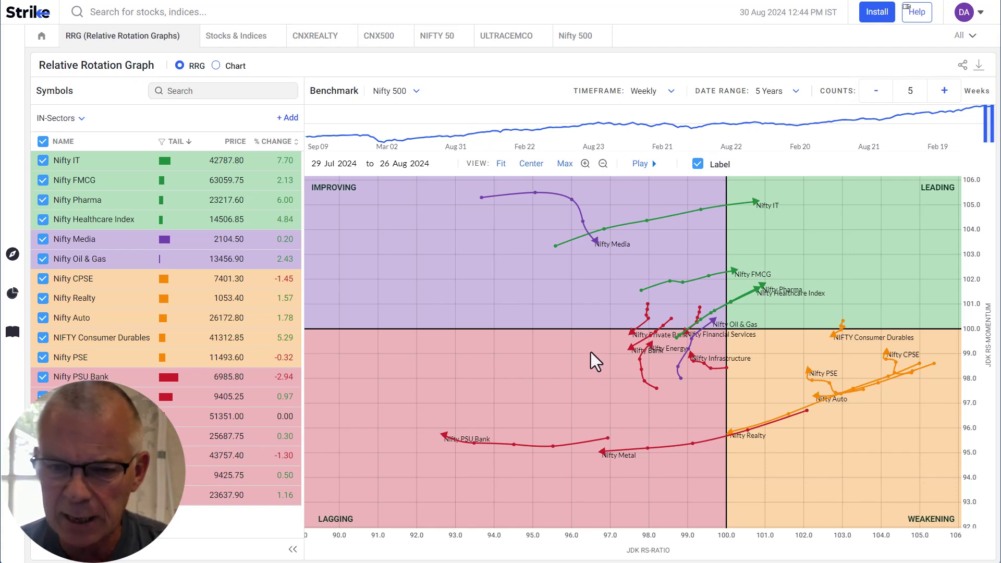
- Pan the RRG left and zoom in on the central Oil & Gas, Infrastructure and Energy tails
drag(590, 352, 552, 367)
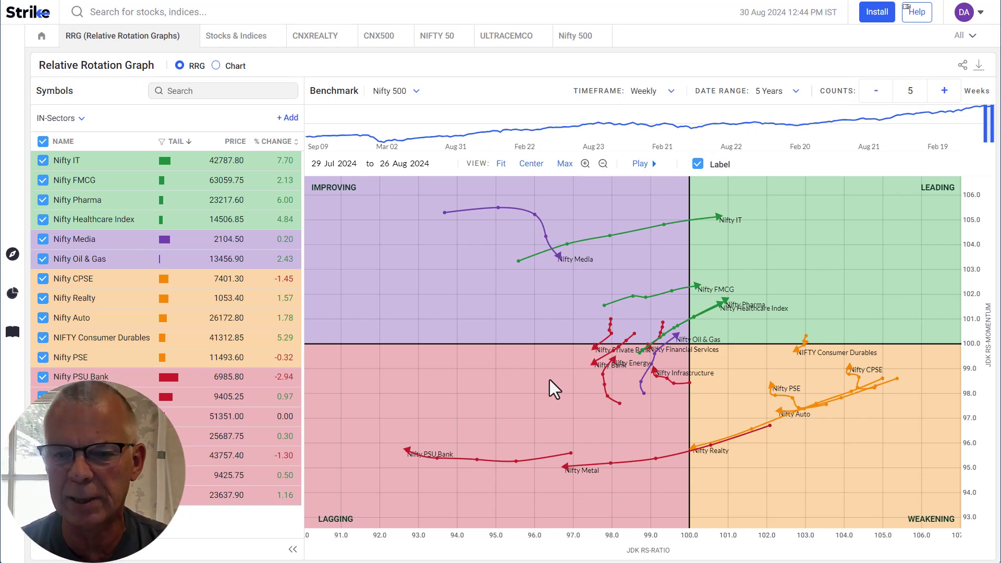
drag(555, 380, 546, 383)
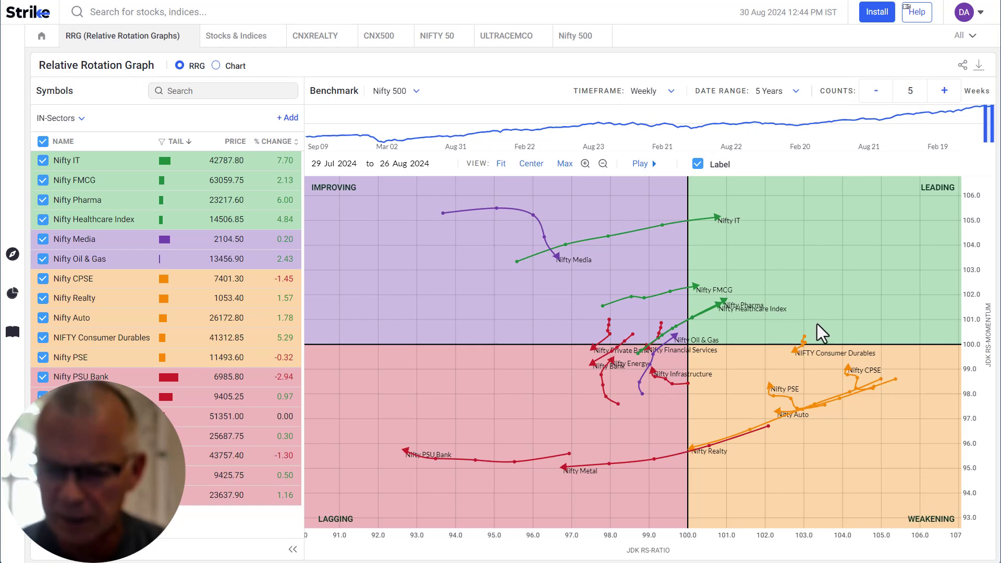
scroll(677, 356, up, 3)
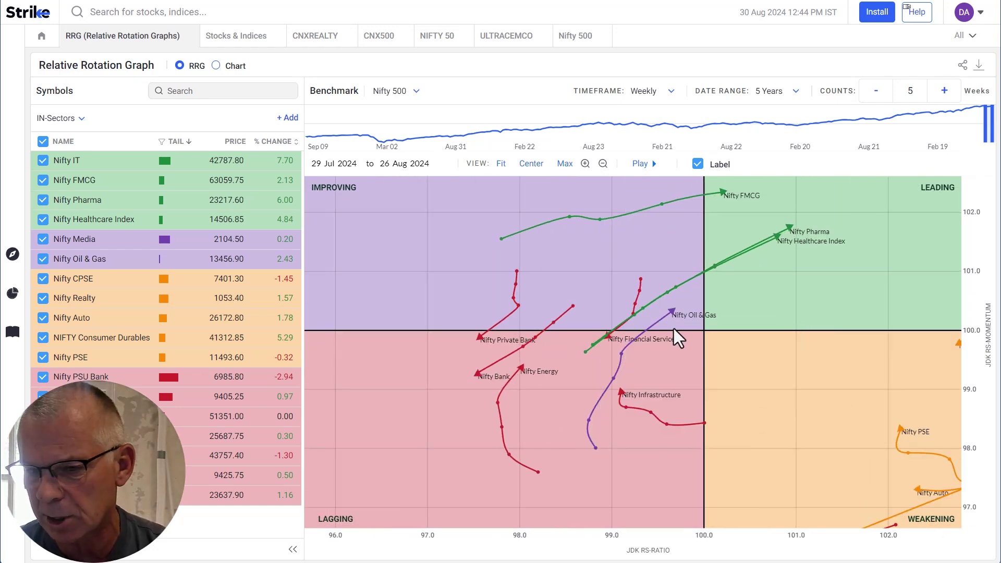
mouse_move(620, 365)
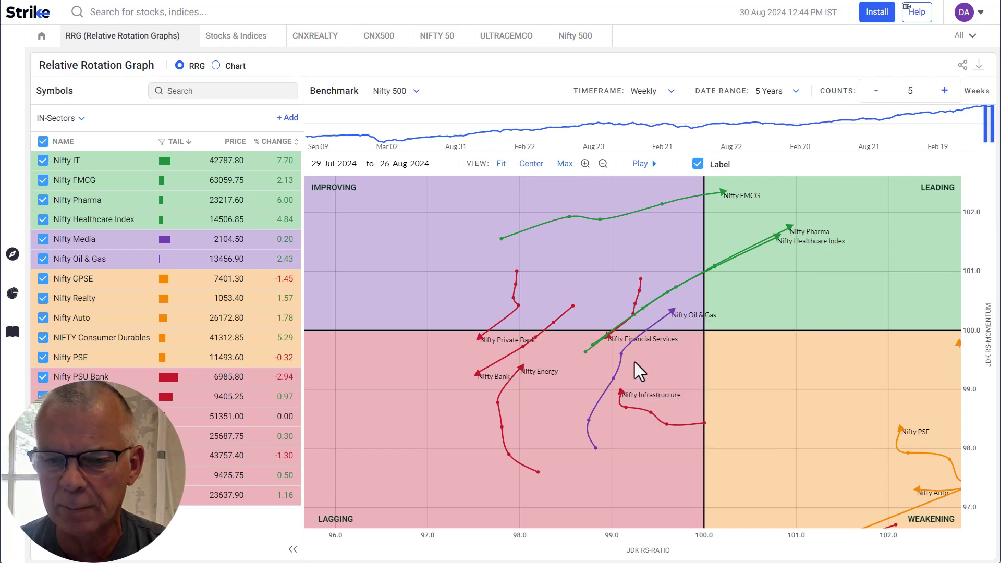
scroll(614, 397, down, 1)
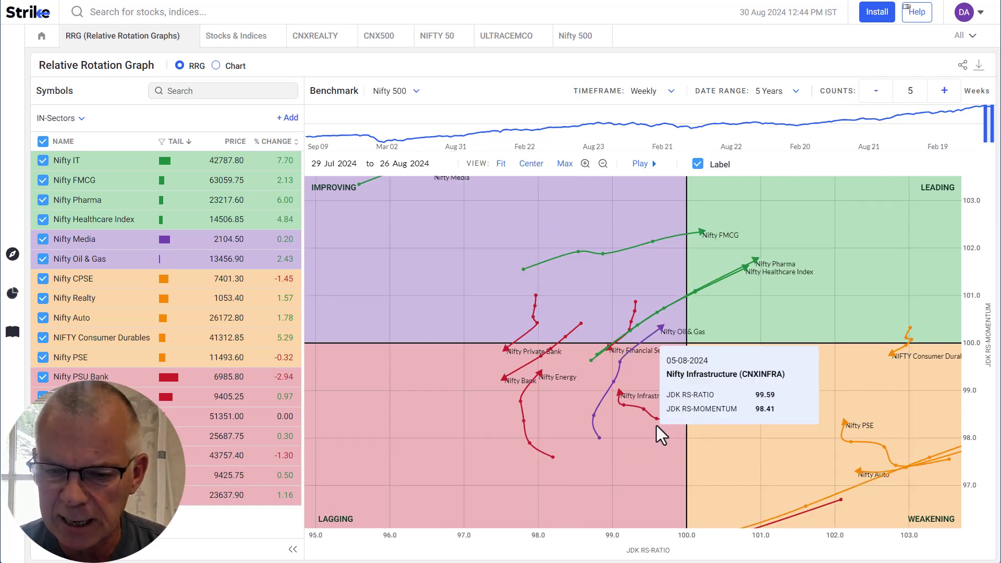
- Zoom the weekly RRG far out and pan it right until the axes span about 80–116
mouse_move(631, 392)
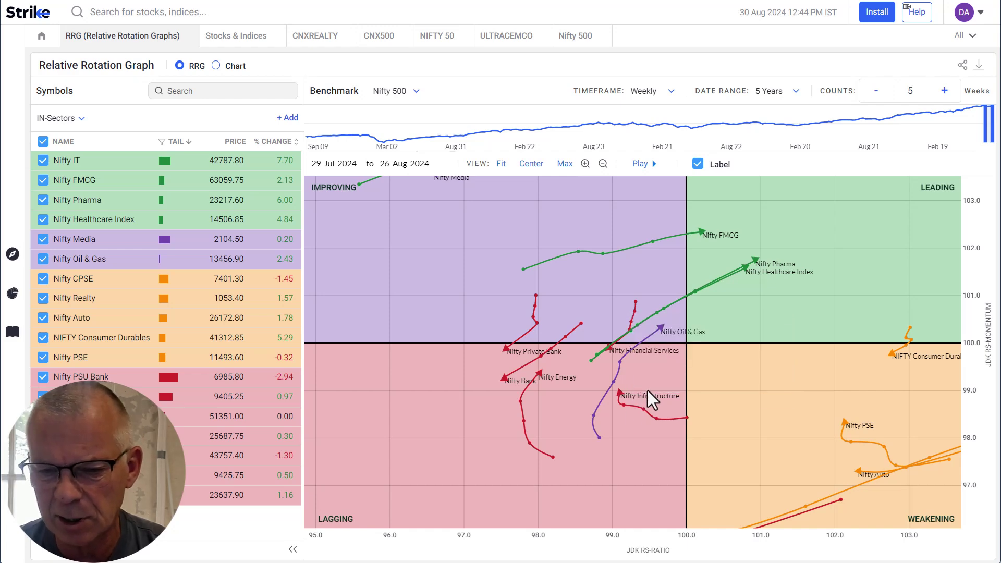
mouse_move(705, 408)
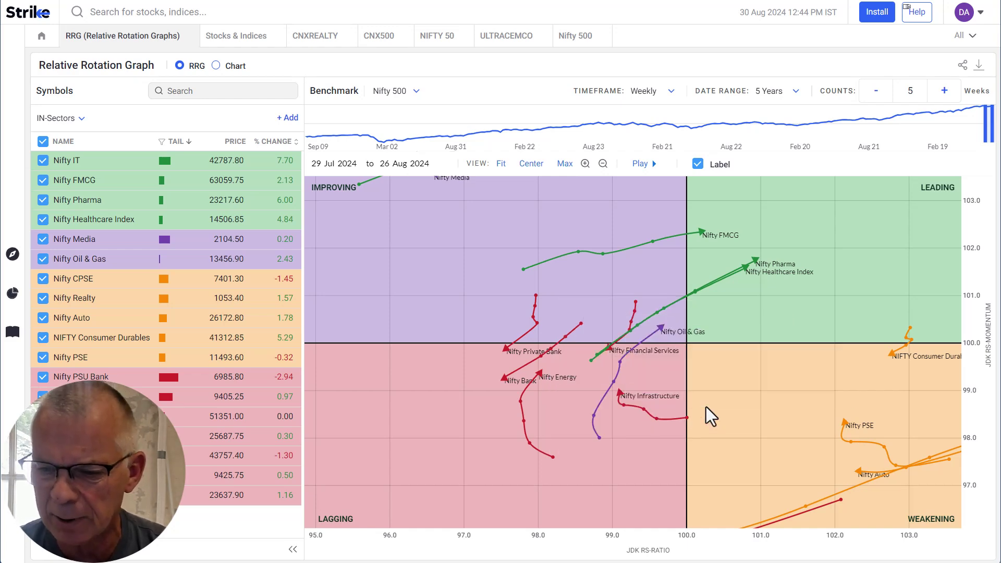
scroll(768, 412, down, 2)
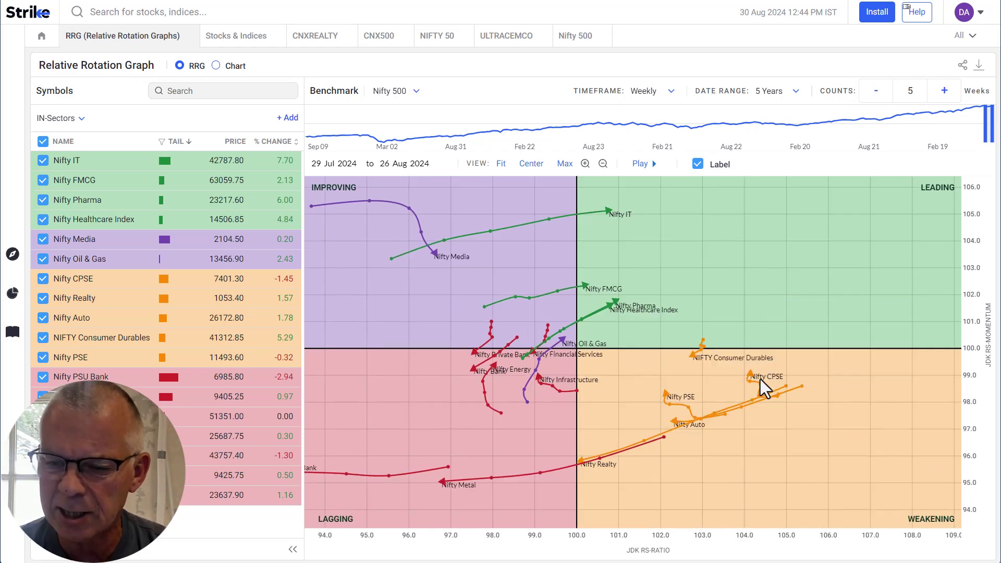
scroll(611, 376, down, 1)
drag(604, 381, 673, 380)
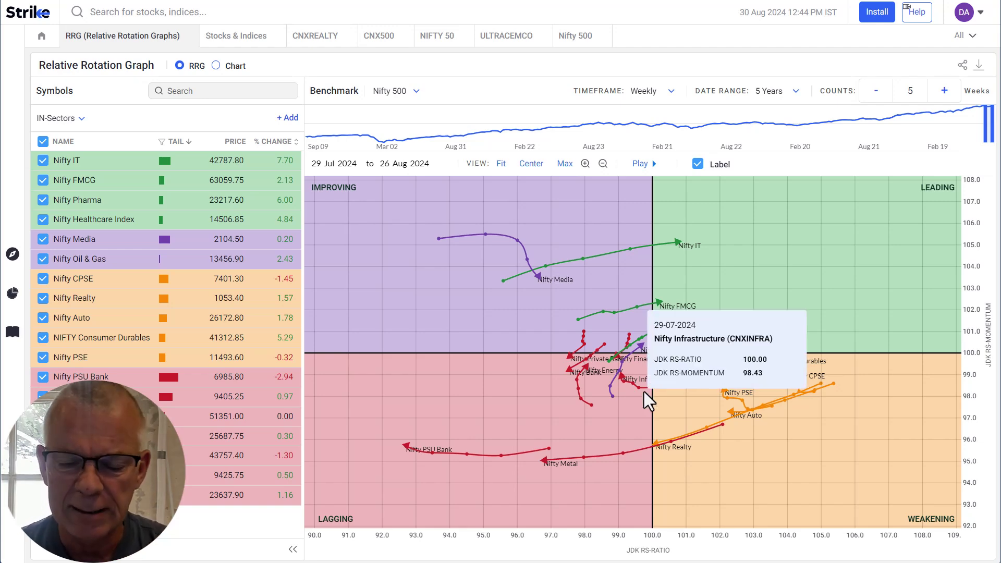
scroll(642, 404, down, 3)
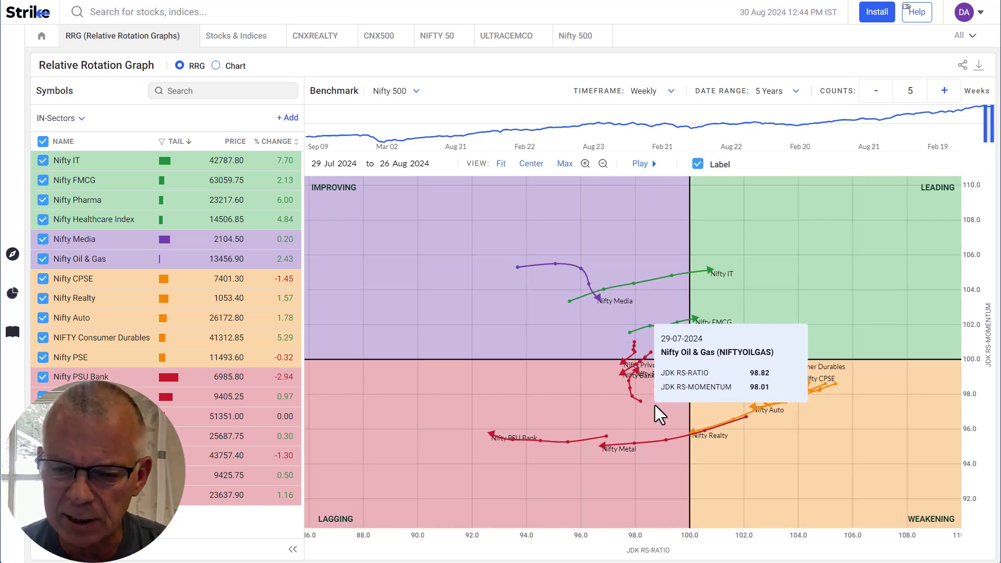
scroll(655, 405, down, 2)
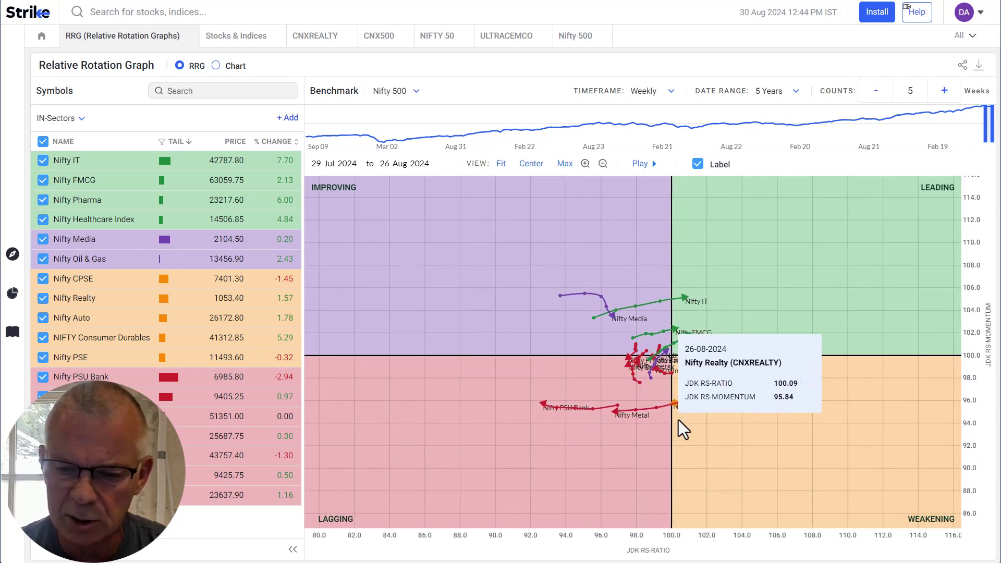
scroll(694, 458, up, 4)
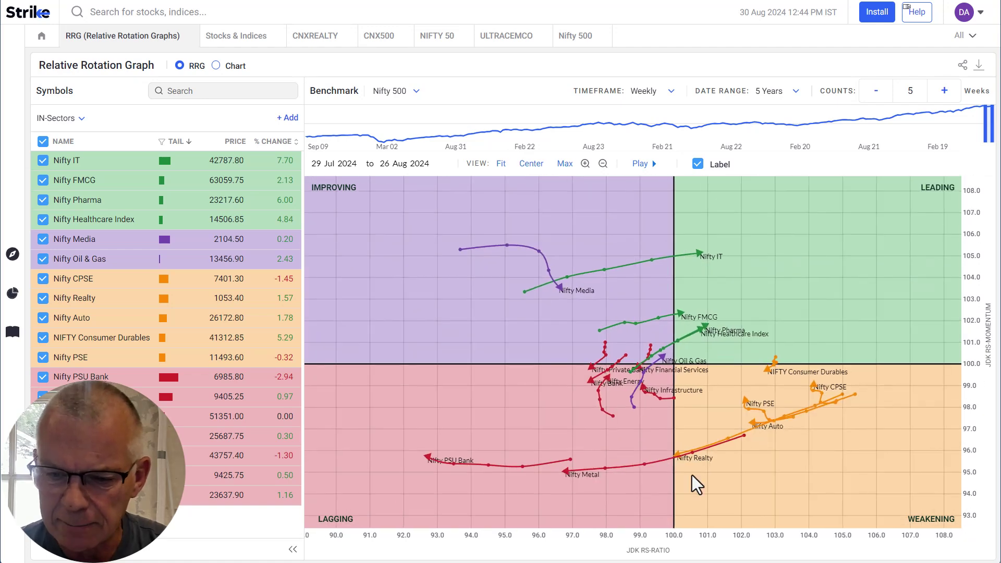
scroll(630, 425, up, 3)
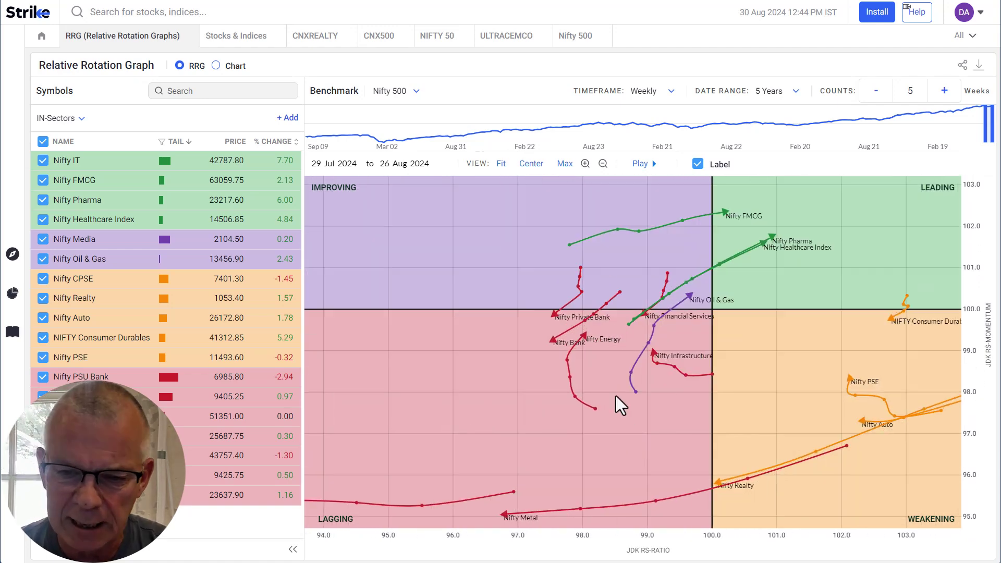
scroll(606, 416, up, 3)
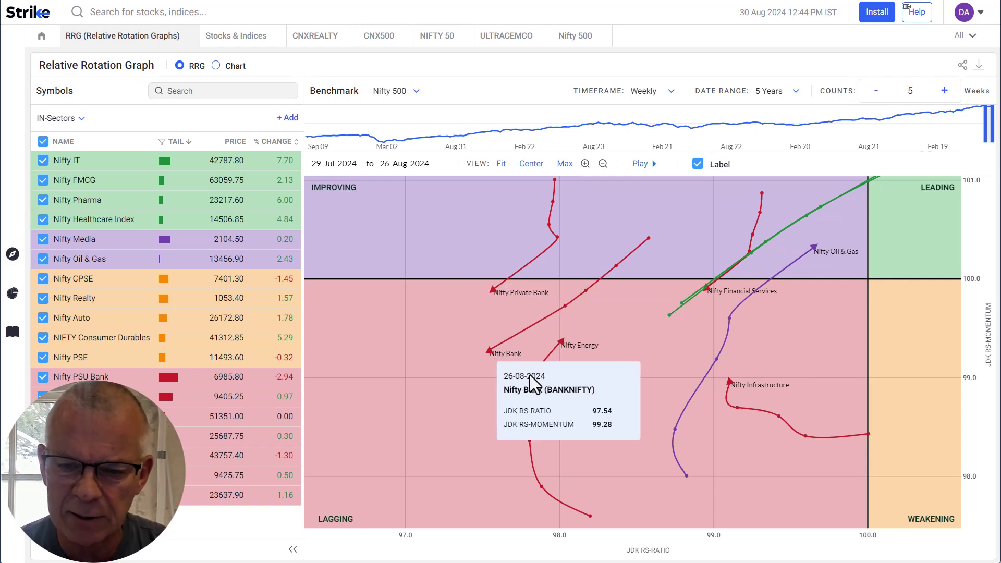
scroll(703, 308, down, 3)
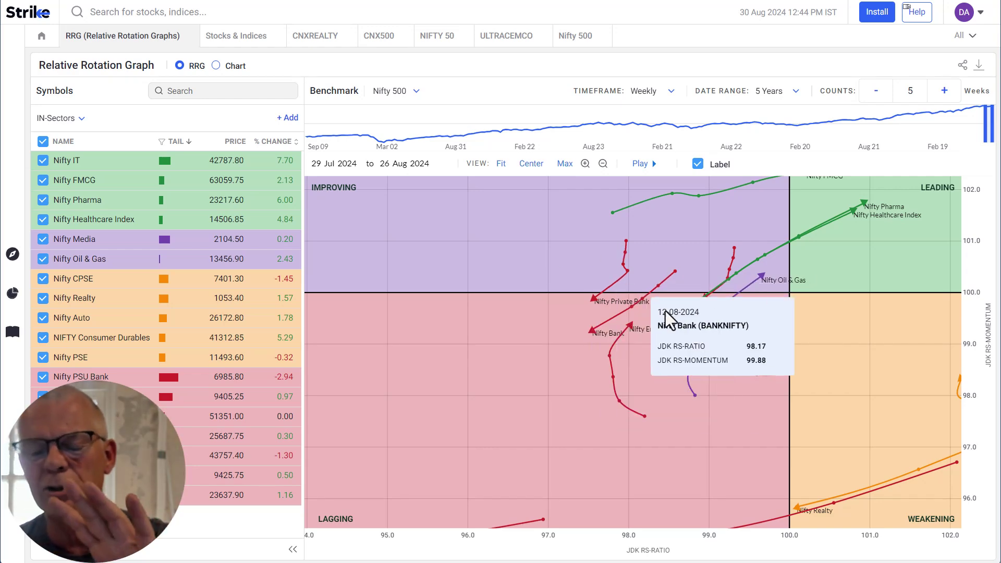
scroll(628, 378, down, 3)
scroll(627, 376, down, 4)
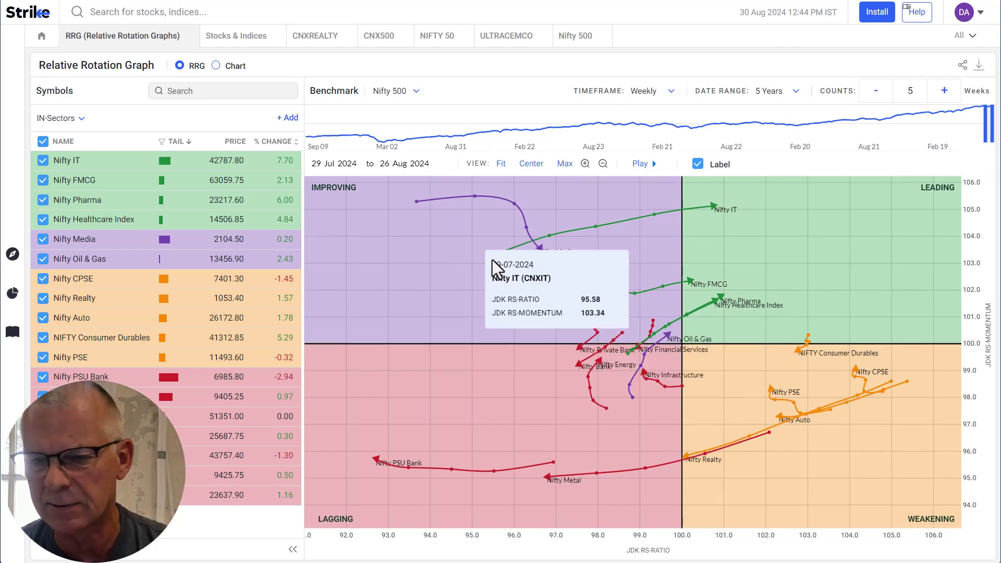
scroll(495, 278, down, 2)
drag(509, 299, 540, 320)
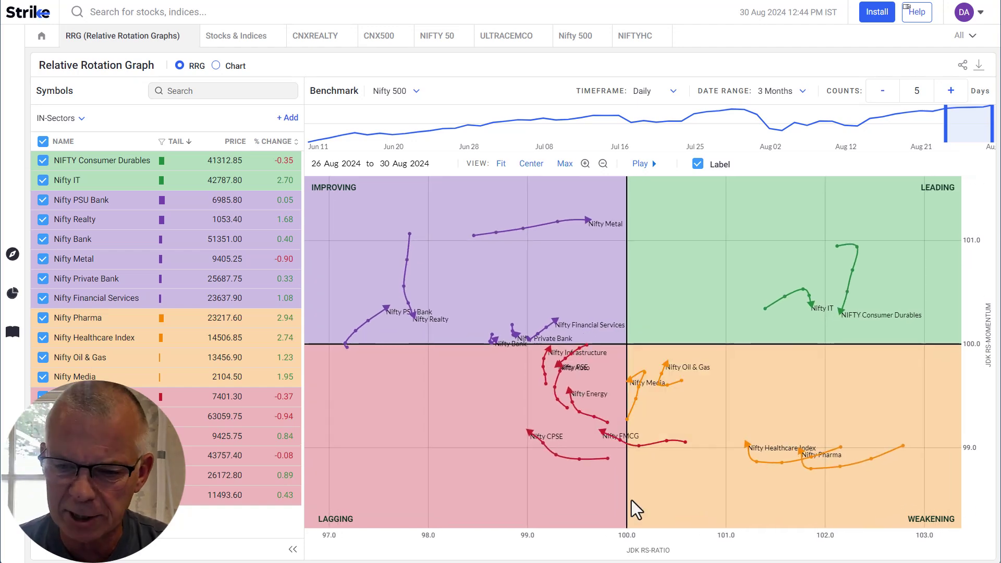
- Zoom and pan the RRG to examine the cluster of lagging sector tails
mouse_move(752, 458)
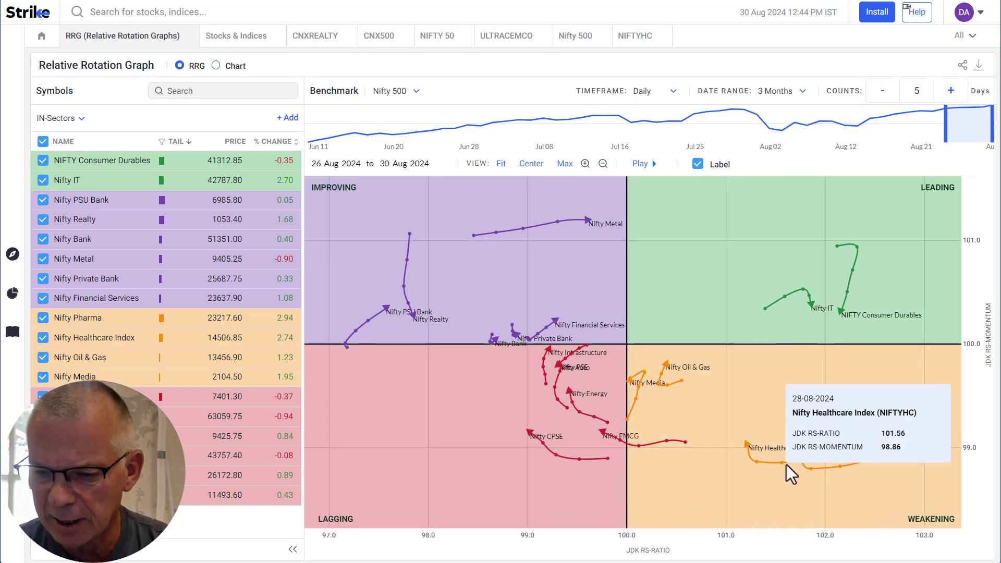
mouse_move(683, 438)
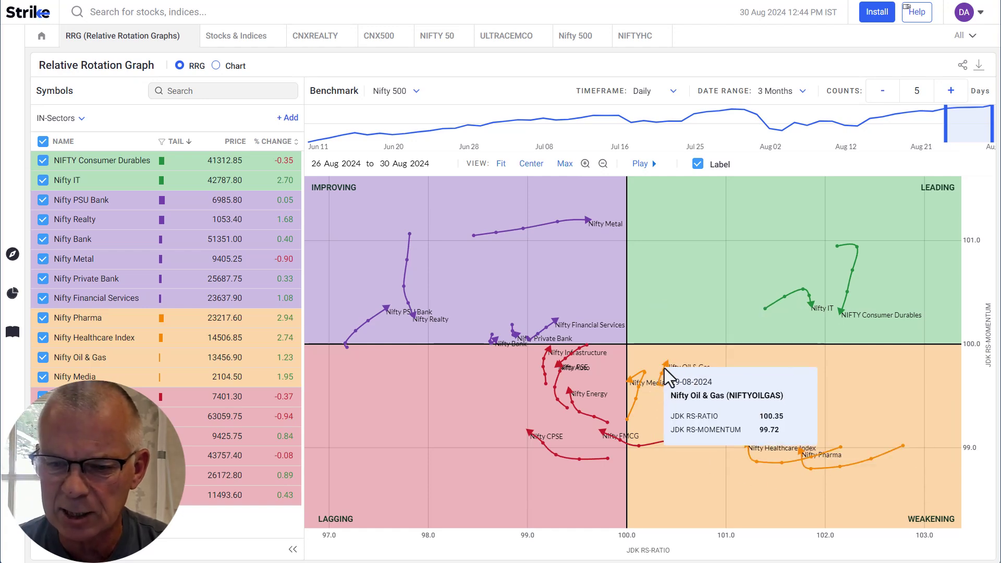
mouse_move(597, 464)
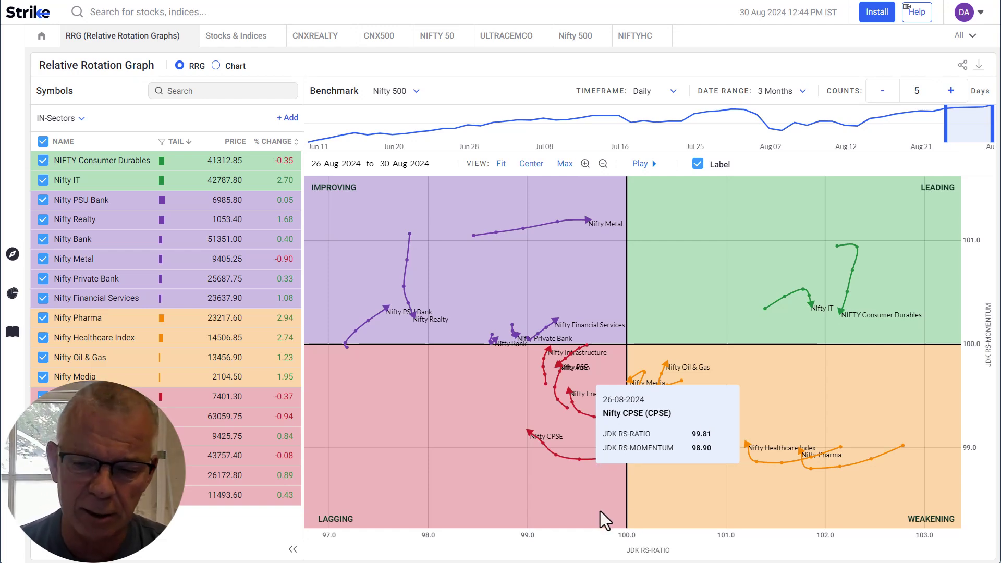
scroll(681, 460, down, 2)
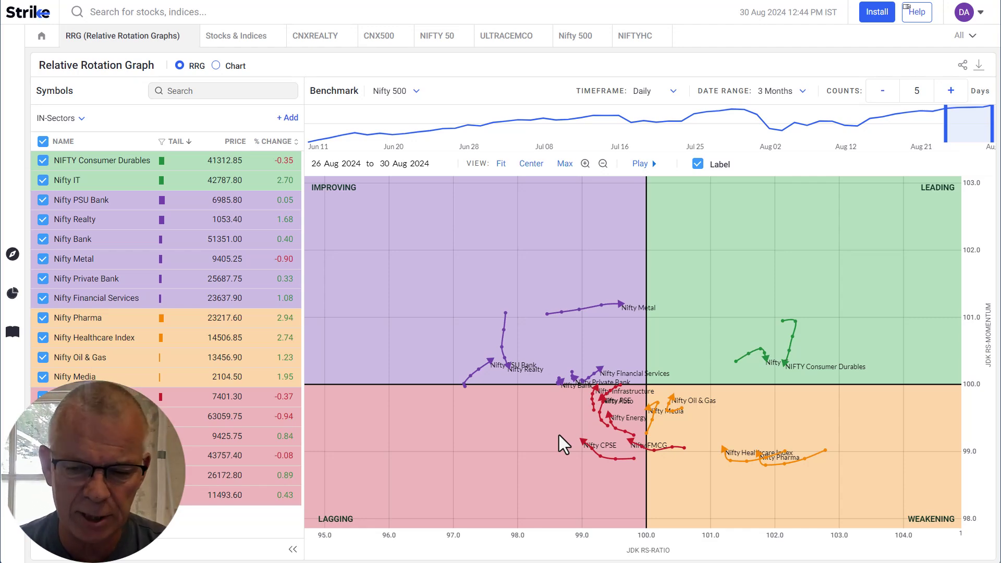
mouse_move(612, 406)
scroll(615, 403, up, 2)
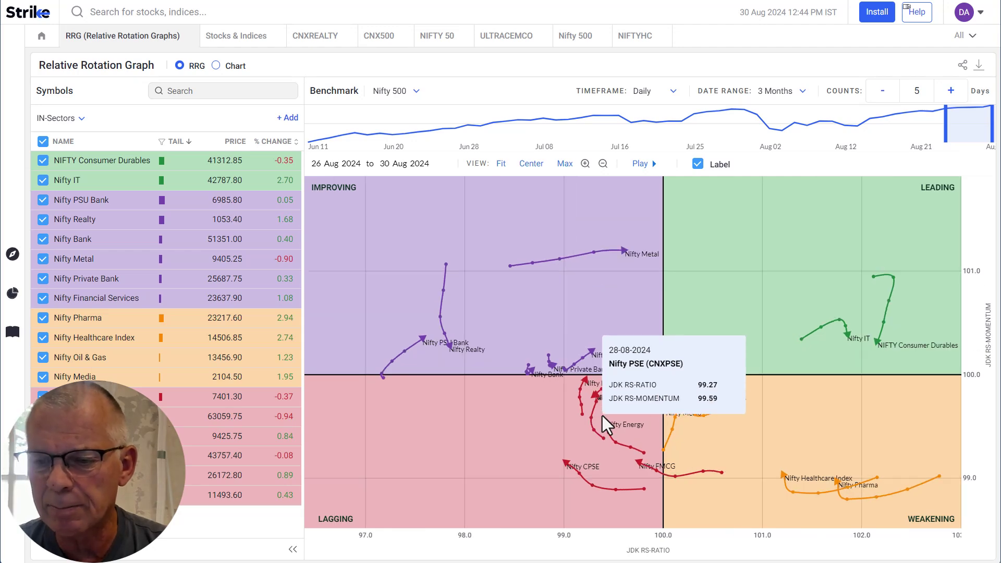
drag(603, 415, 521, 400)
mouse_move(550, 433)
scroll(550, 433, up, 1)
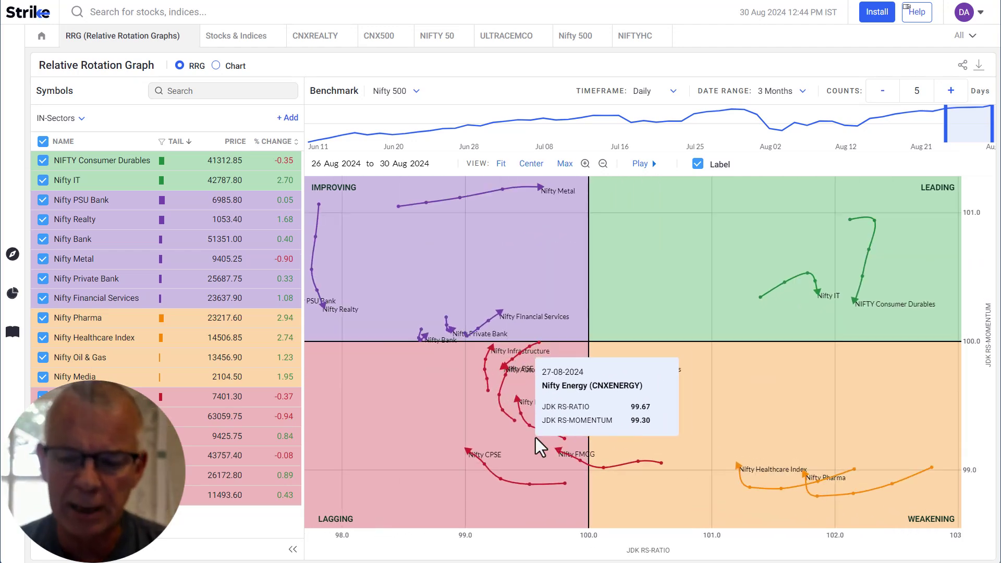
drag(533, 435, 492, 405)
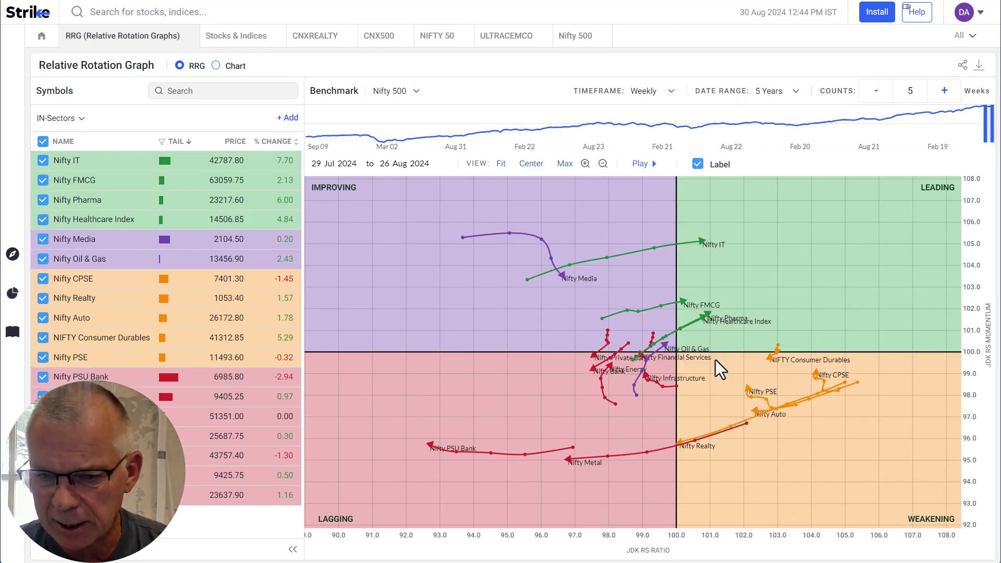
mouse_move(659, 357)
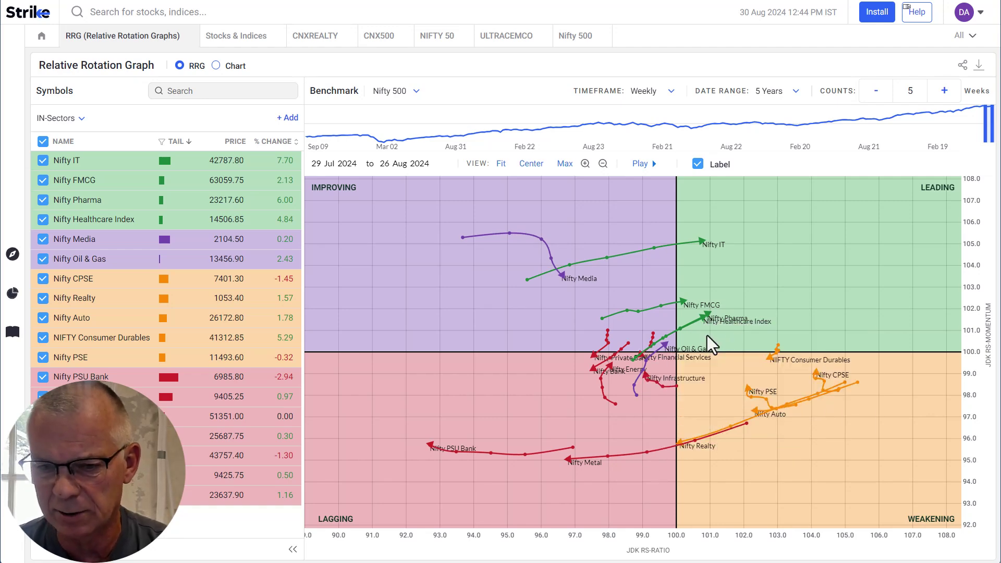
- Slide the tail window back through early August and late July, then return it to 26–29 Aug 2024
scroll(706, 336, up, 2)
drag(673, 363, 659, 370)
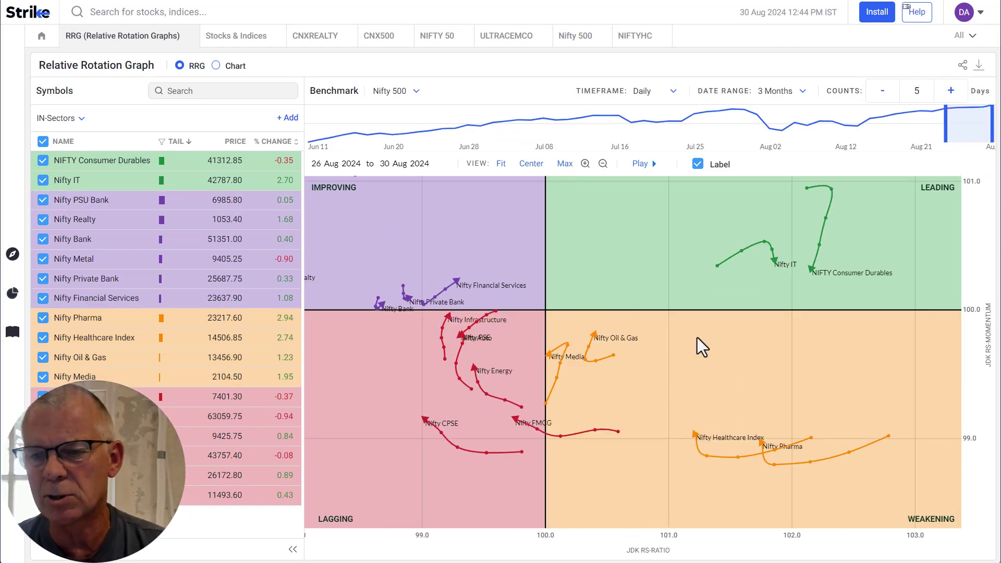
scroll(694, 340, down, 3)
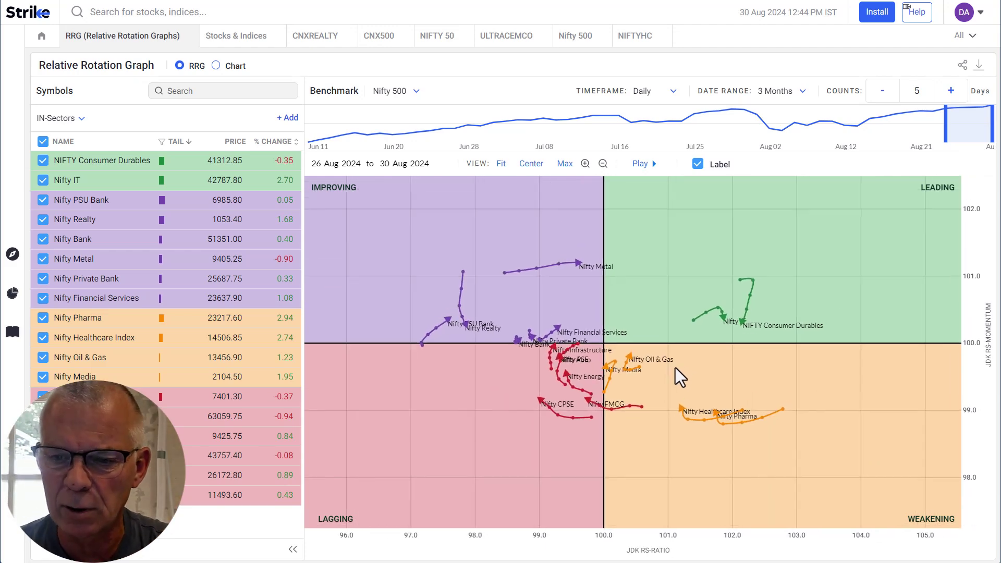
drag(961, 120, 823, 134)
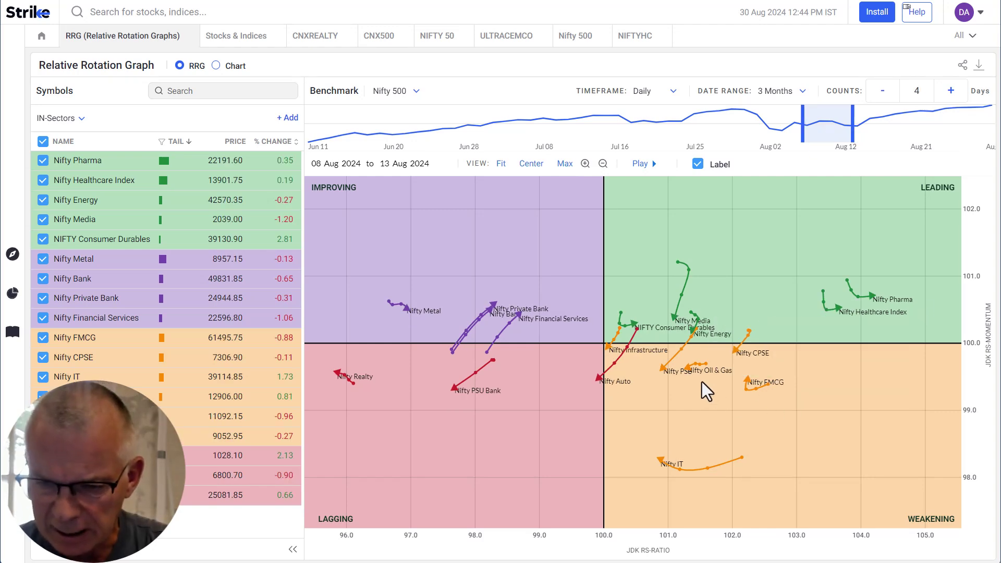
mouse_move(822, 134)
mouse_down()
mouse_move(693, 175)
mouse_move(681, 167)
mouse_up()
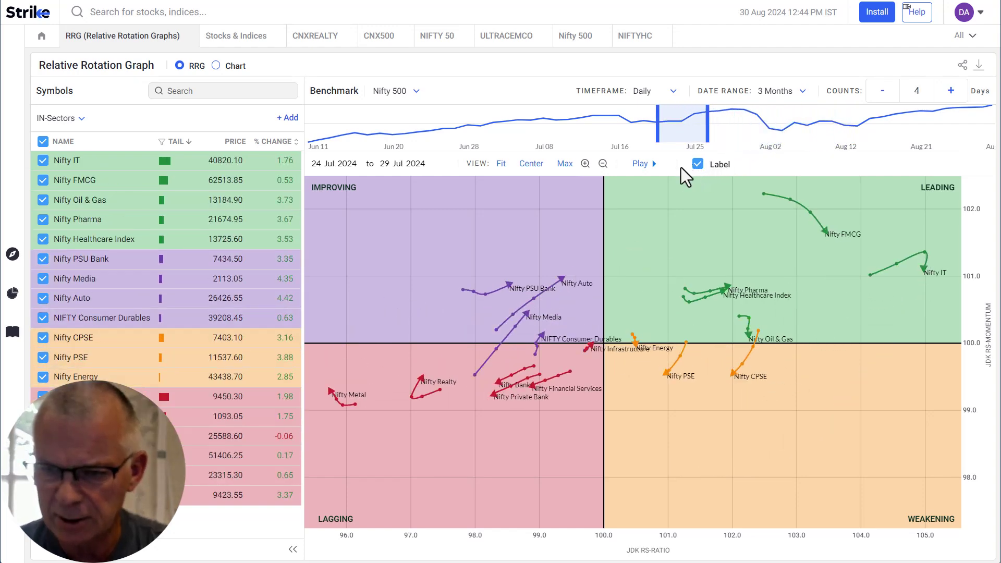
mouse_move(750, 357)
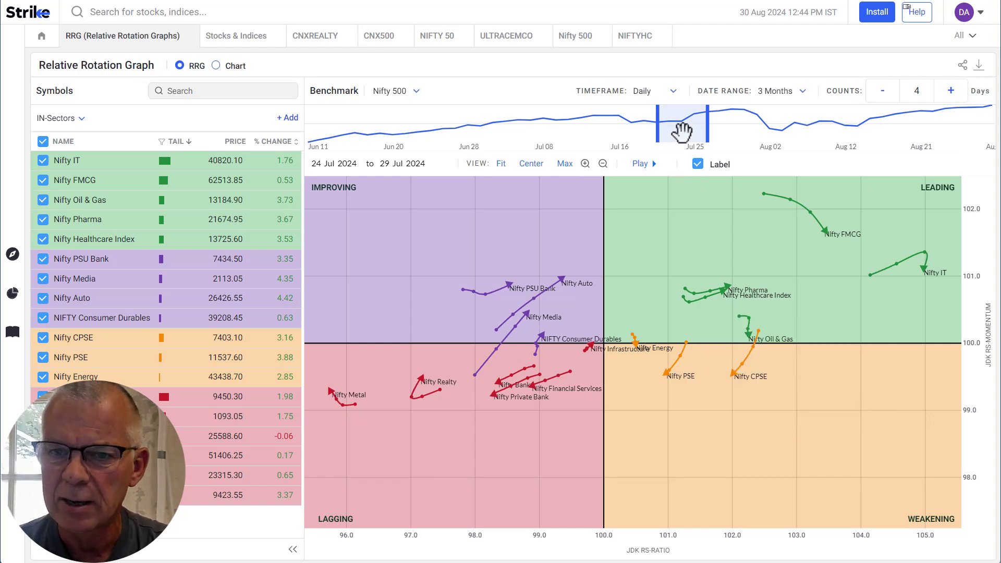
drag(681, 131, 980, 165)
scroll(599, 406, up, 5)
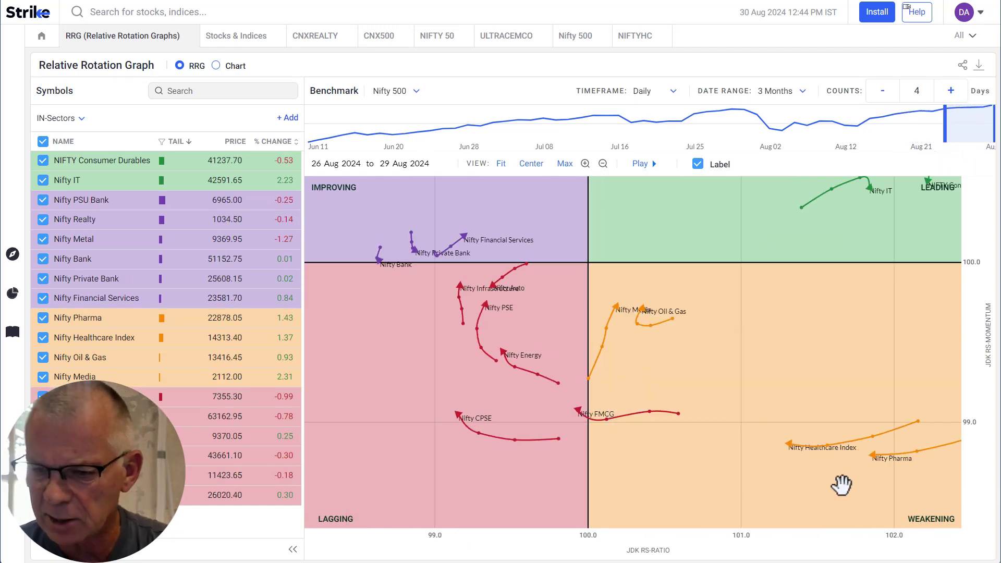
drag(734, 443, 669, 428)
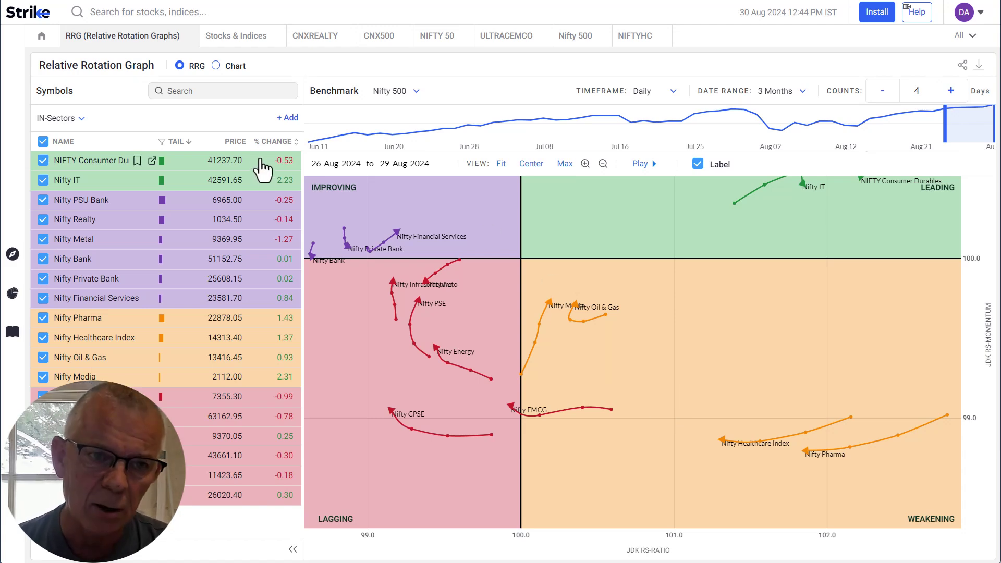
mouse_move(551, 311)
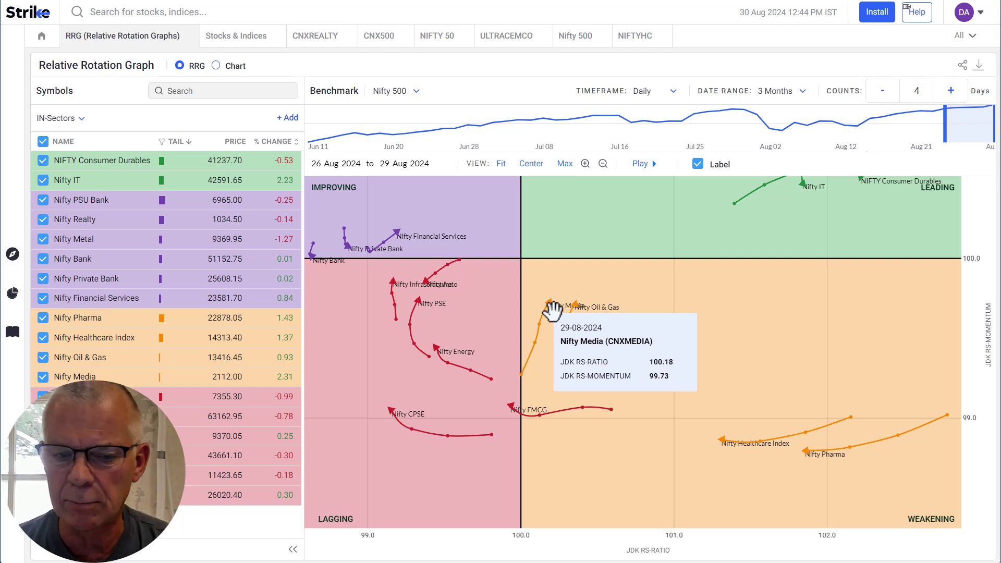
scroll(552, 312, down, 3)
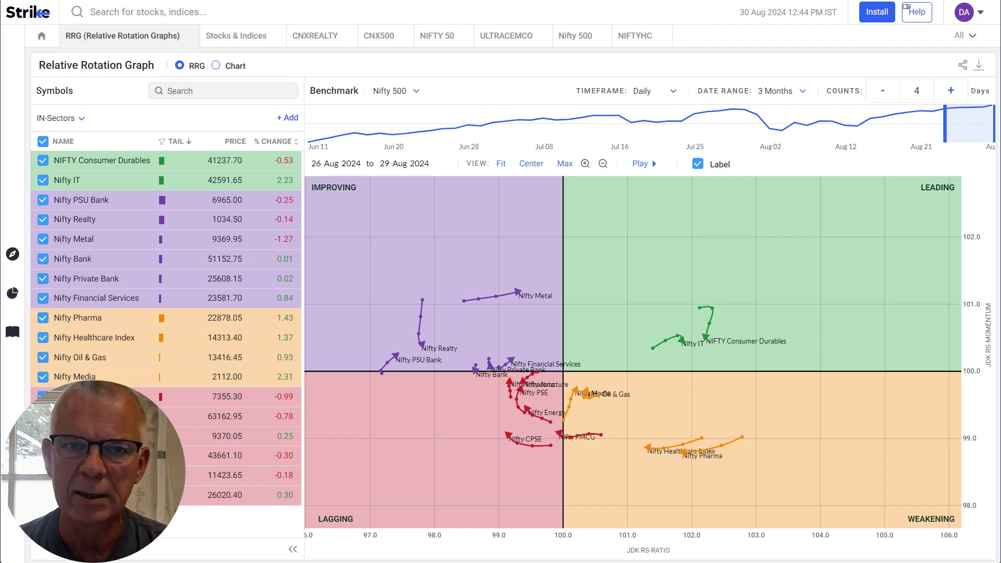
- Open the Nifty Healthcare Index weekly chart with its ratio line against CNX500
click(635, 36)
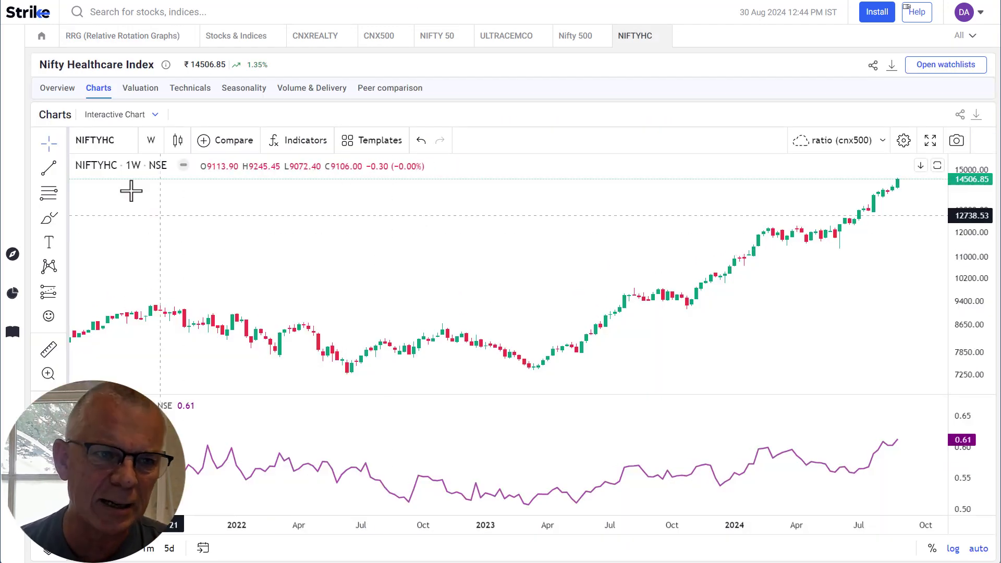
scroll(687, 319, down, 3)
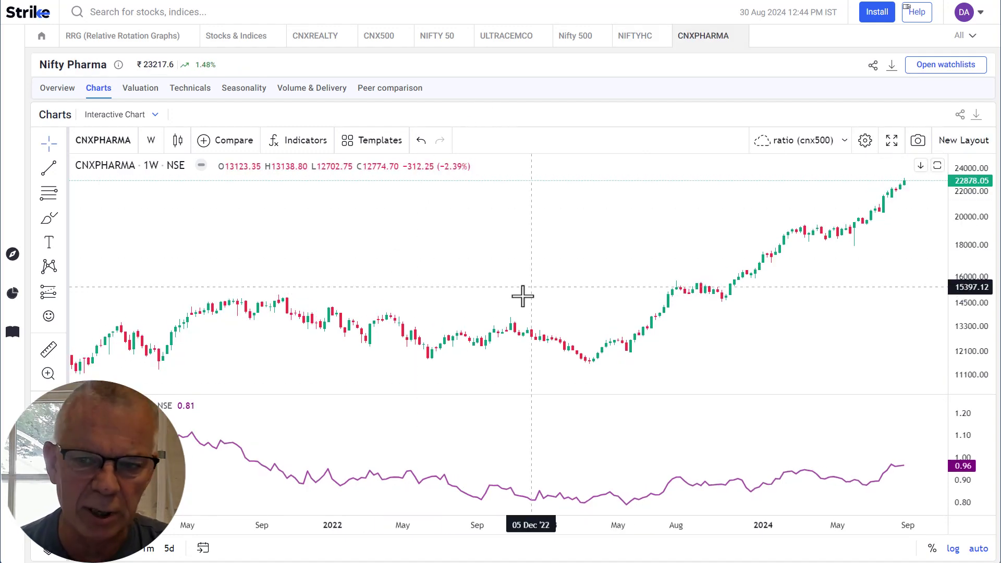
- Review the Nifty Pharma chart, then load NIFTYOILGAS as the chart symbol
scroll(733, 382, down, 3)
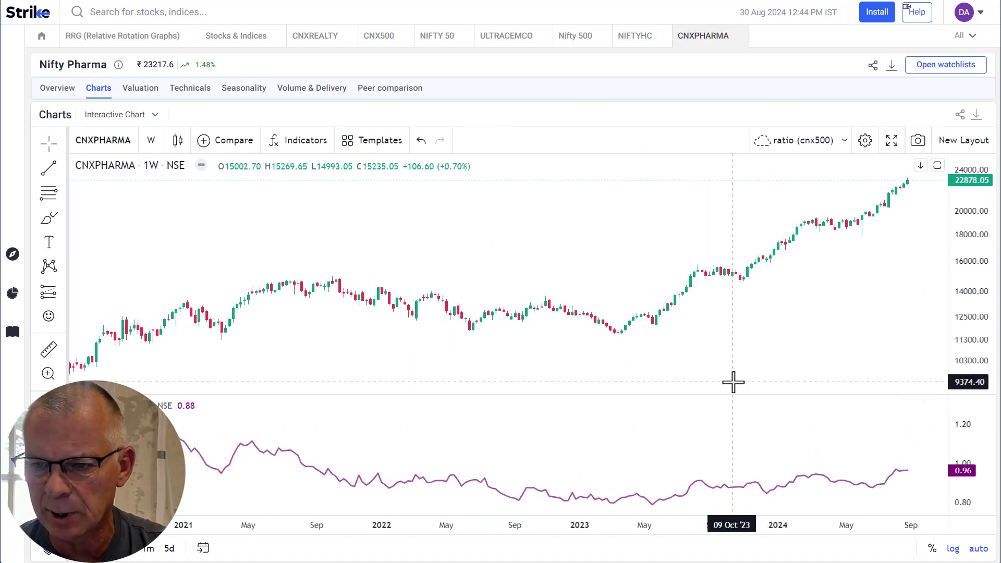
scroll(733, 382, up, 1)
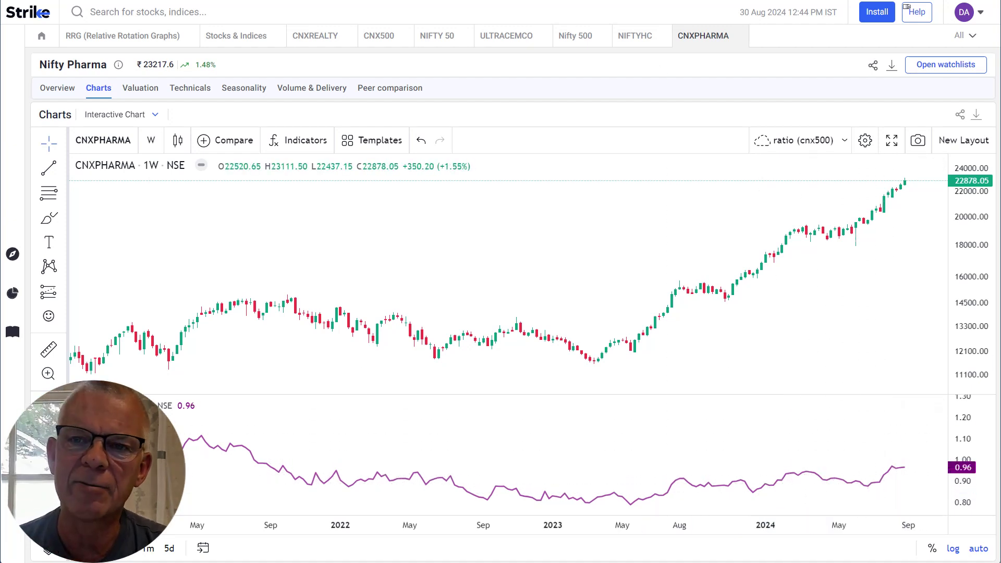
key(Down)
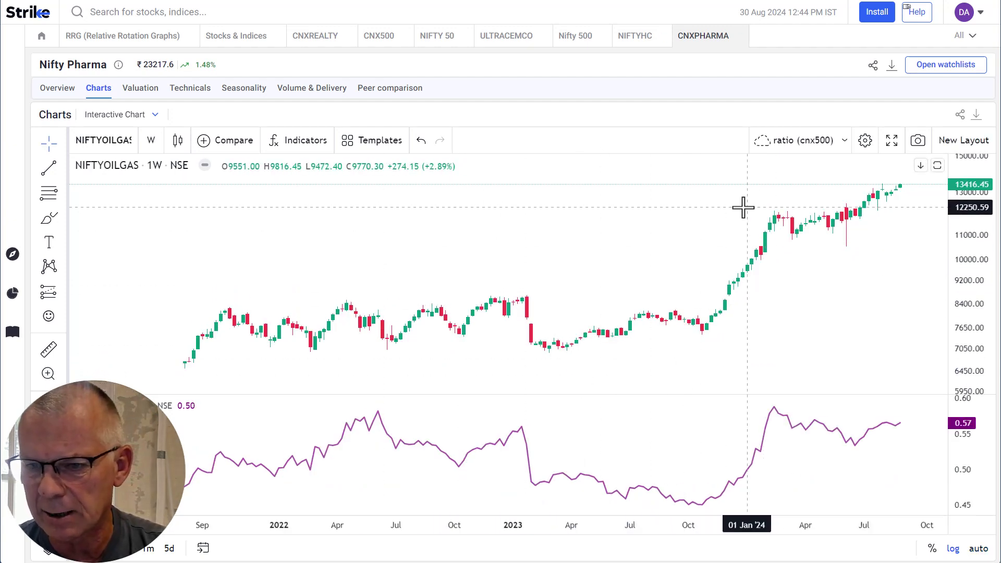
scroll(746, 210, down, 1)
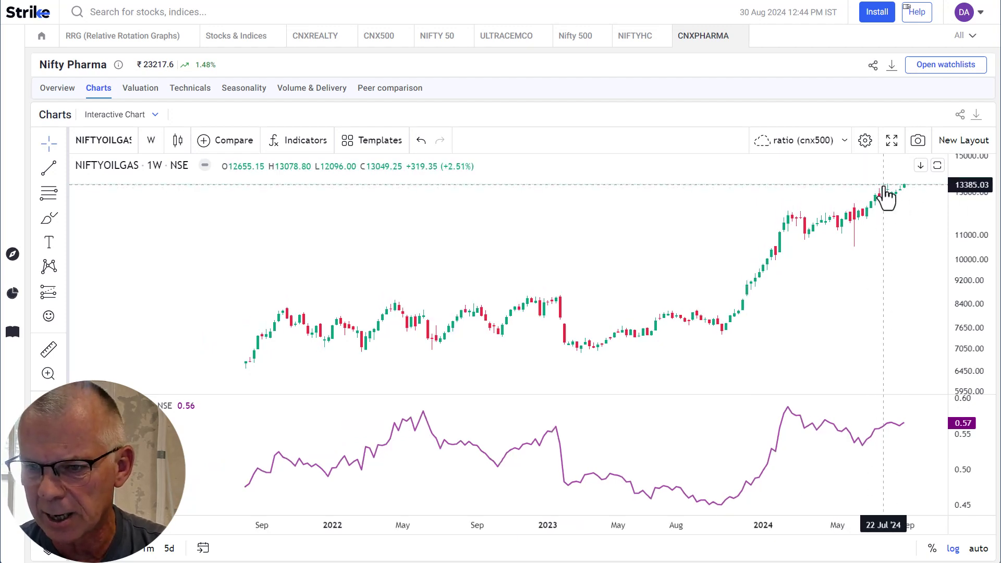
scroll(742, 436, down, 2)
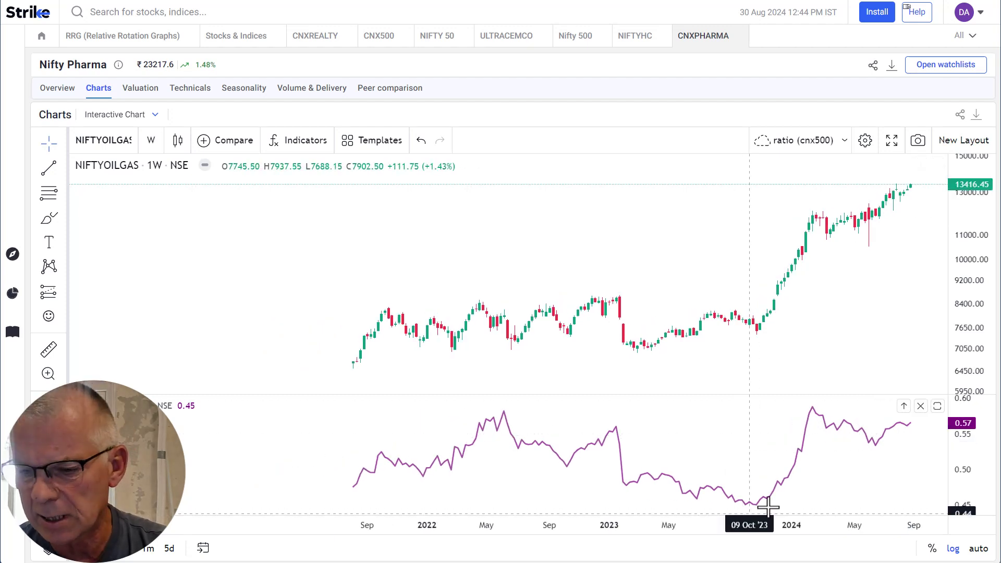